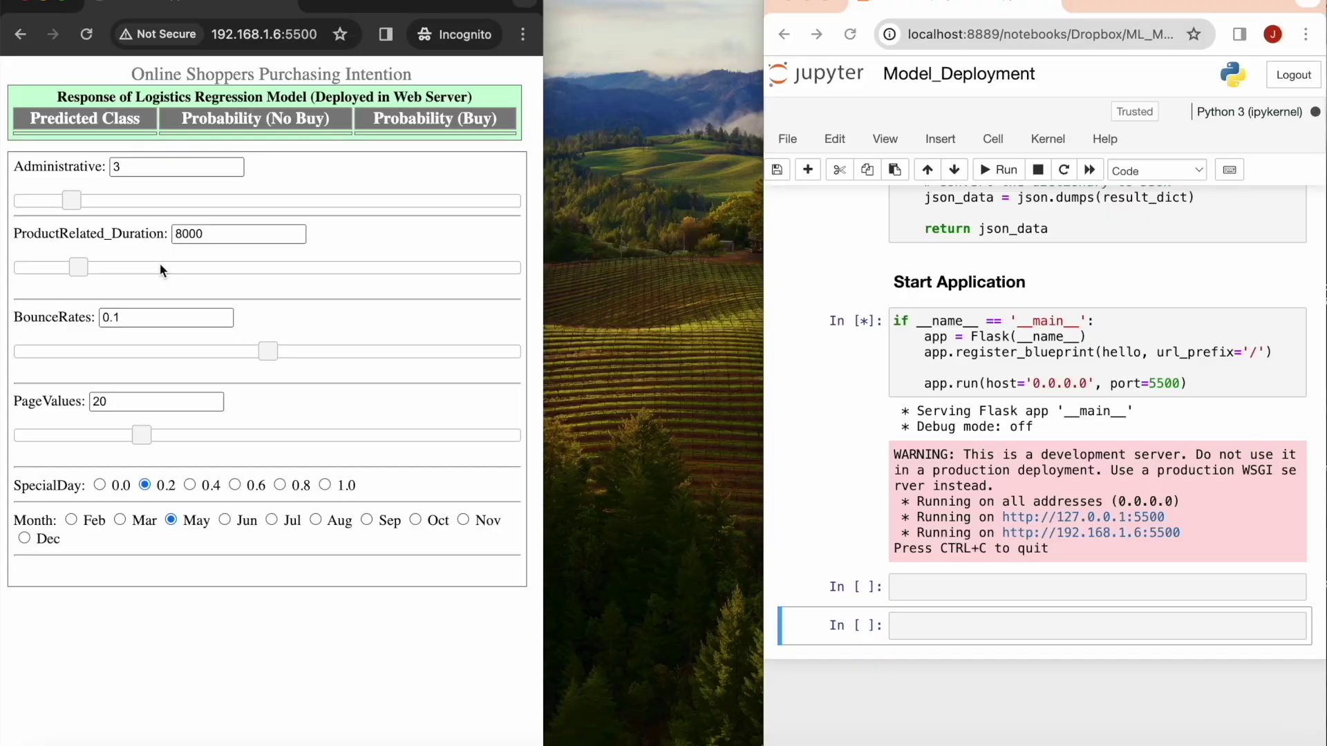
Step: Set duration 18464, PageValues 30 and BounceRates 0.06 to get class 1, probability 0.61, High intention
left_click(160, 269)
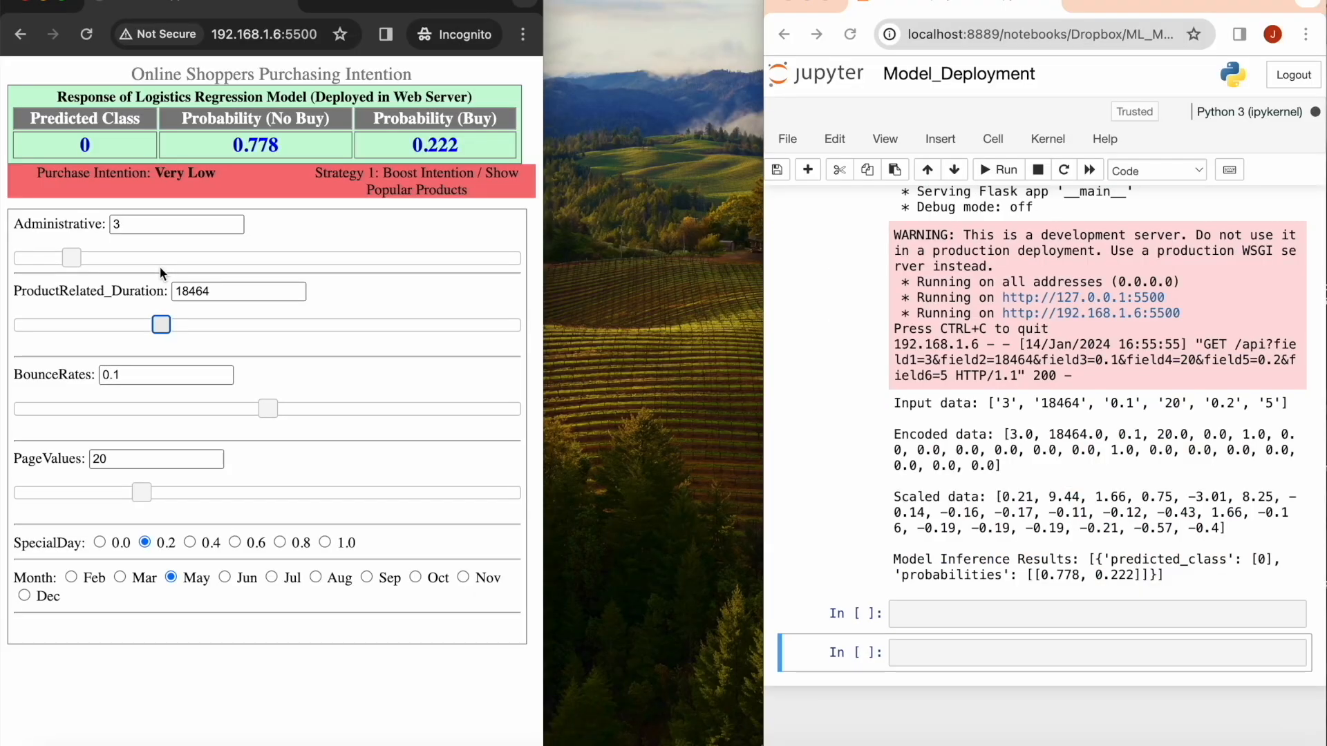
left_click(204, 493)
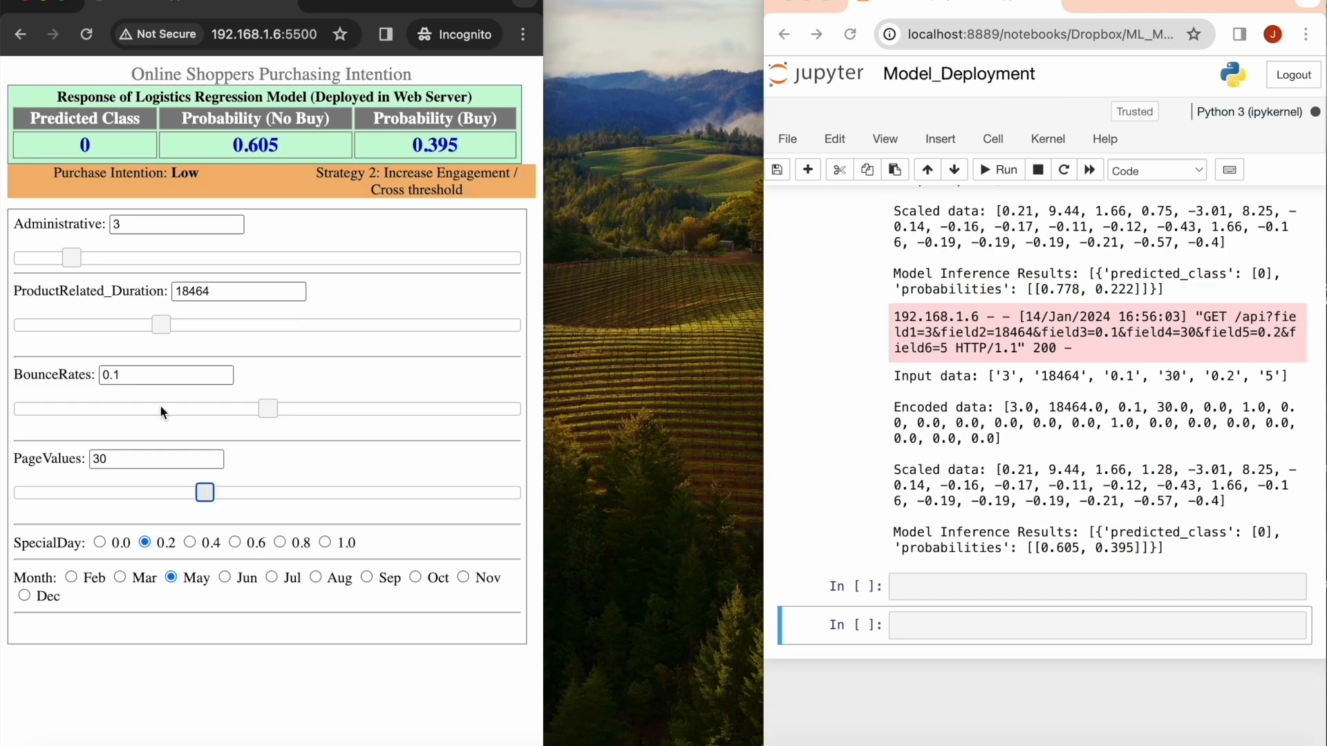
left_click(160, 413)
scroll(813, 529, "down", 1)
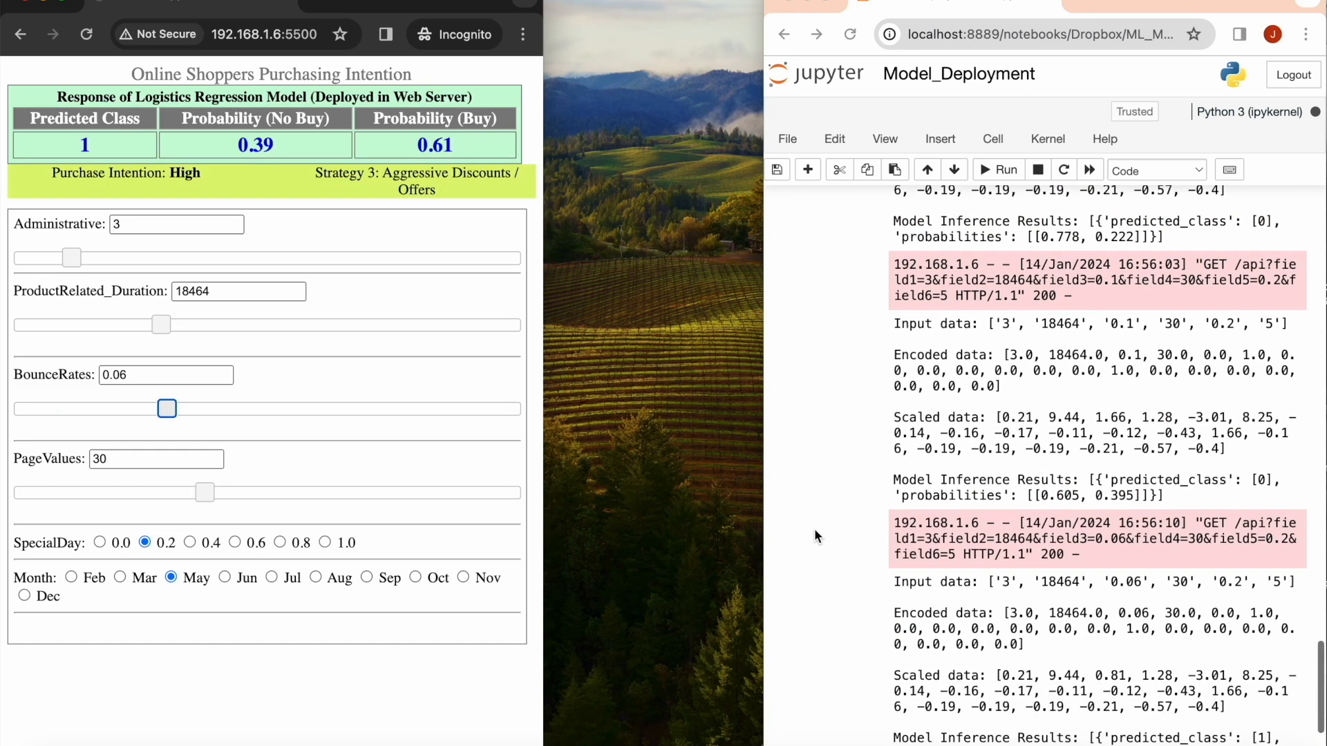
scroll(814, 529, "down", 3)
scroll(814, 530, "down", 1)
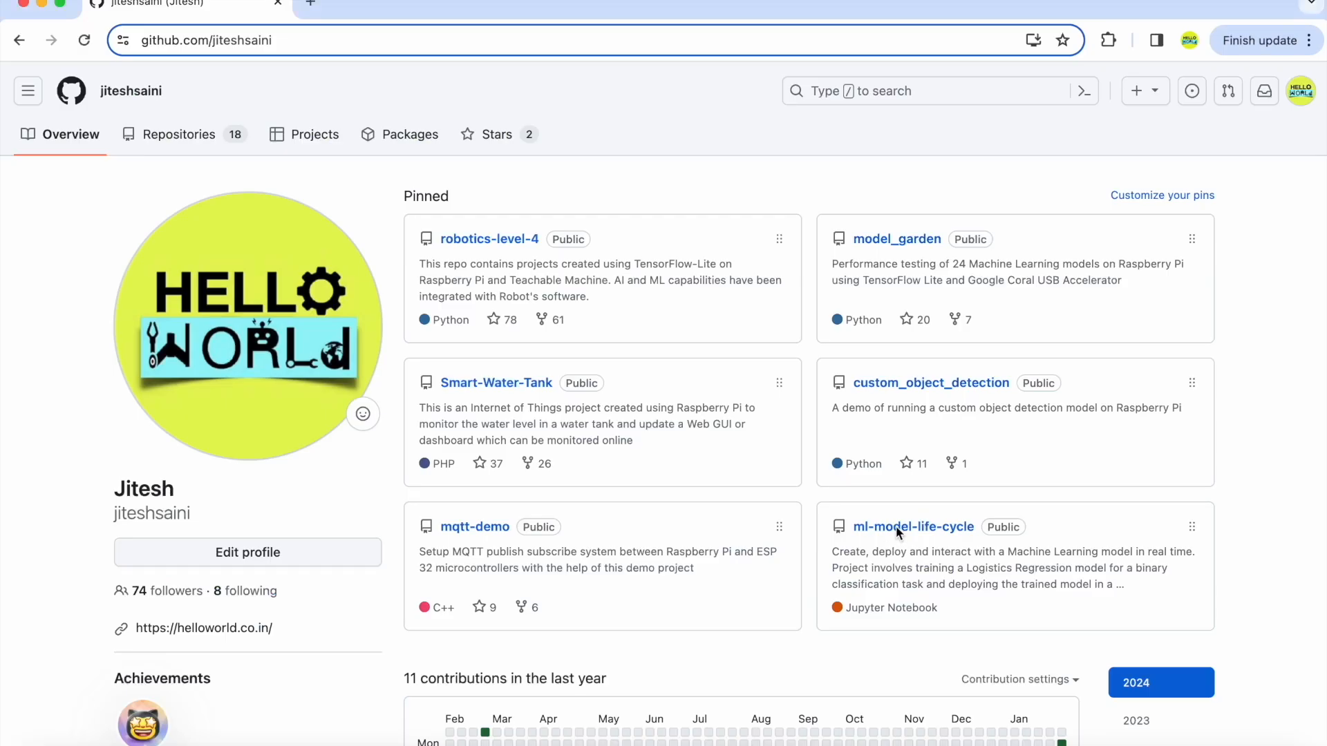
Step: Open the pinned ml-model-life-cycle repository listing its notebooks, pickle files and shoppers CSV
left_click(897, 526)
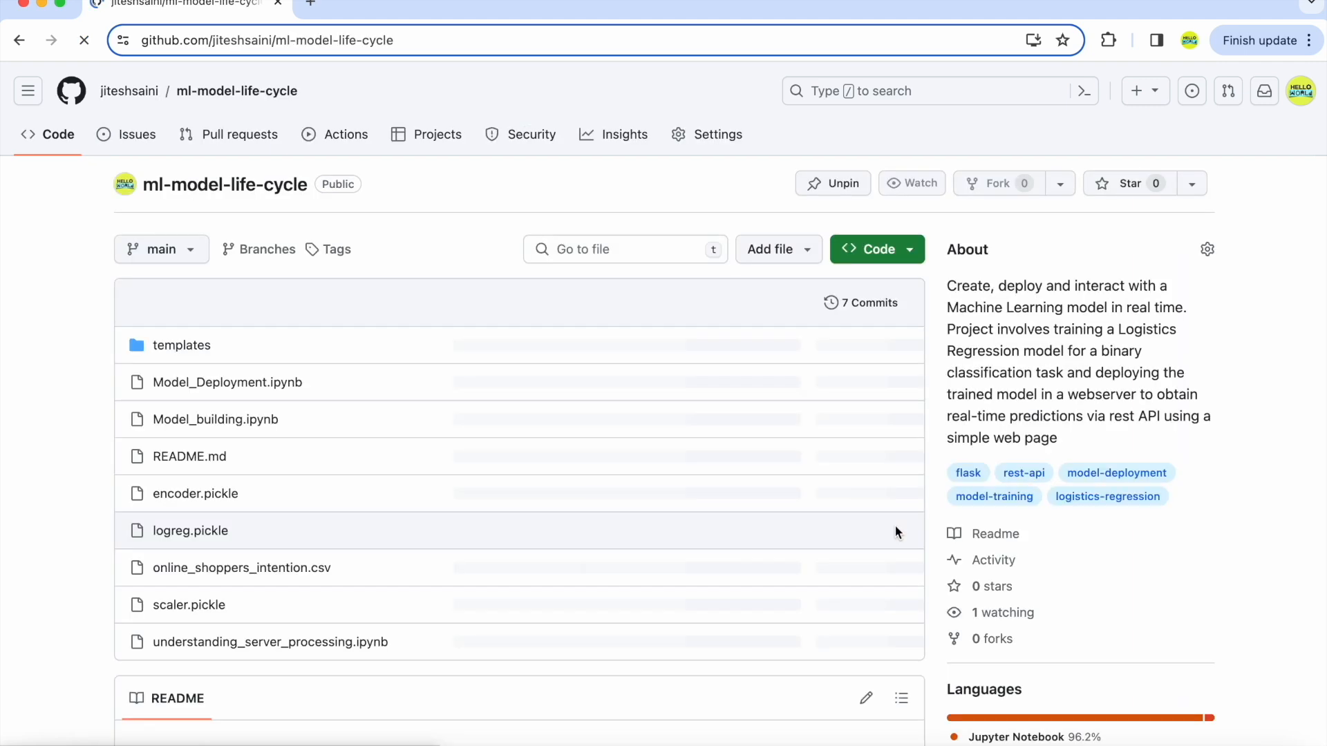
scroll(721, 494, "down", 3)
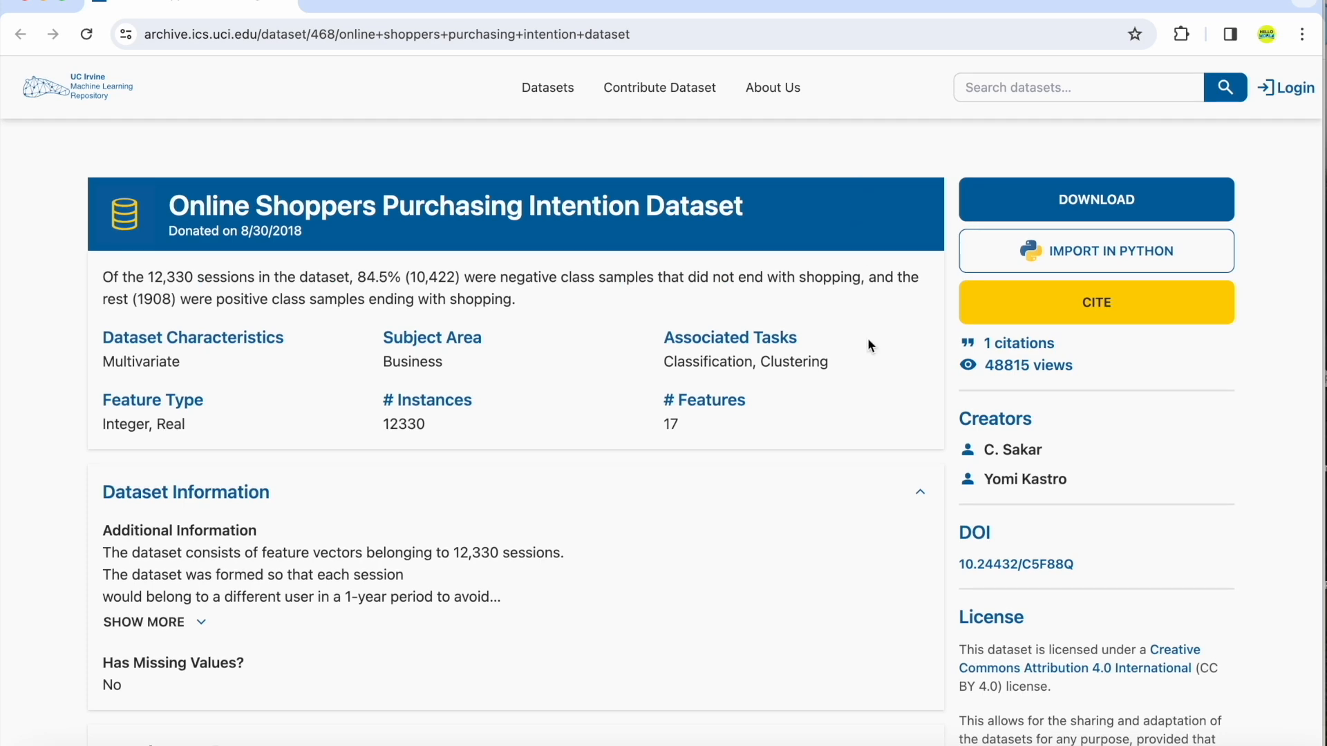
scroll(872, 383, "down", 3)
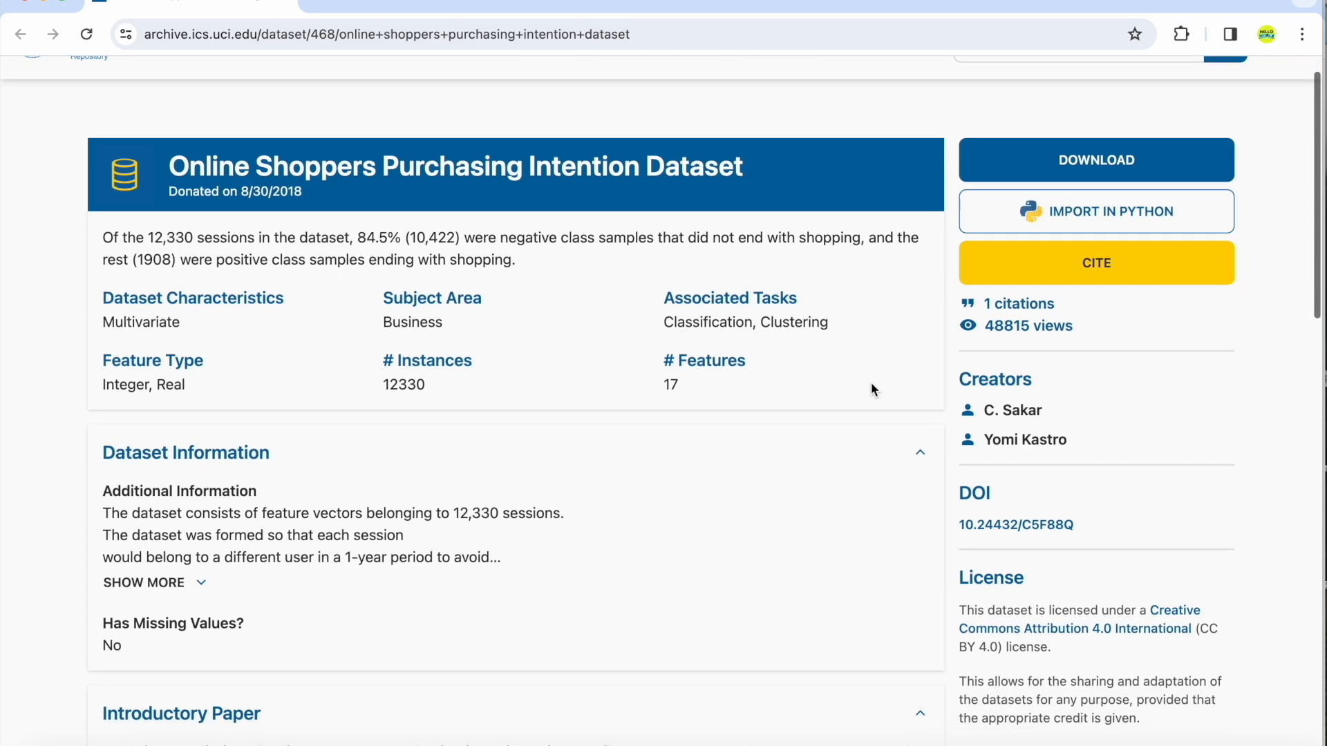
scroll(871, 382, "down", 3)
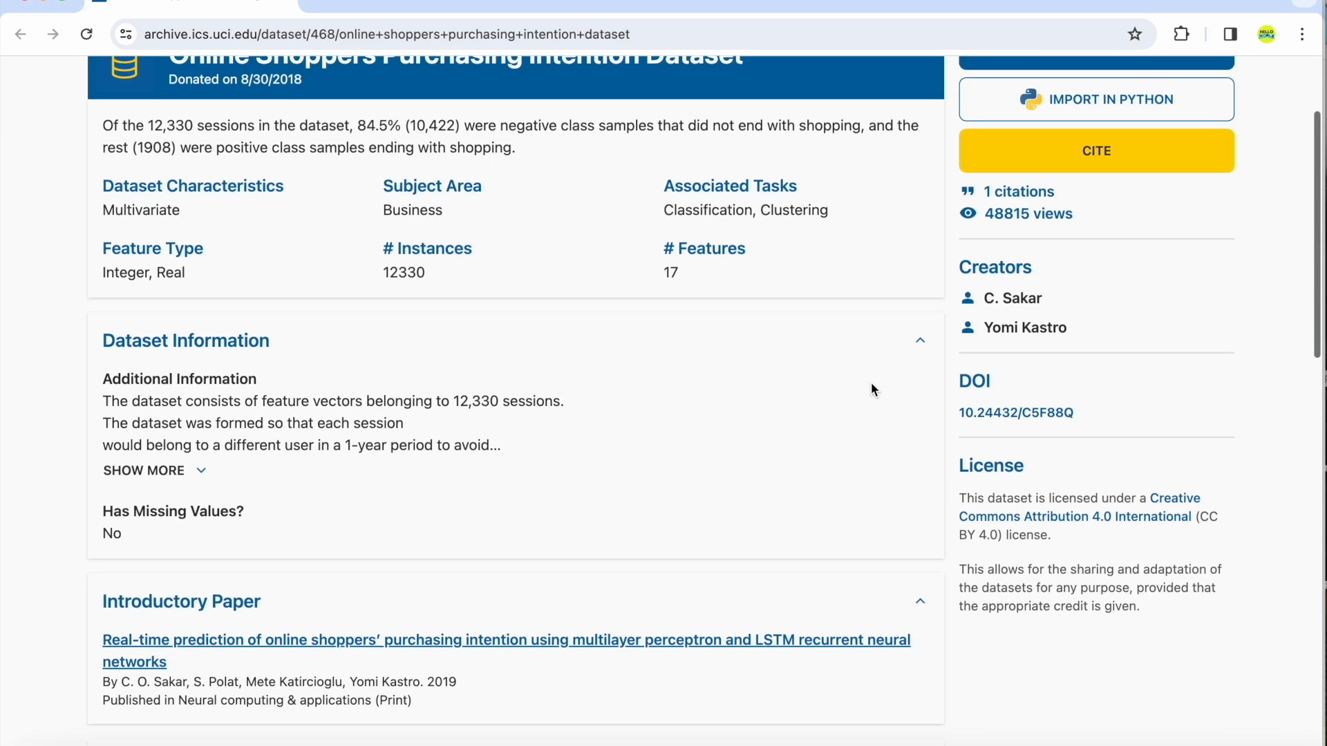
scroll(871, 382, "down", 3)
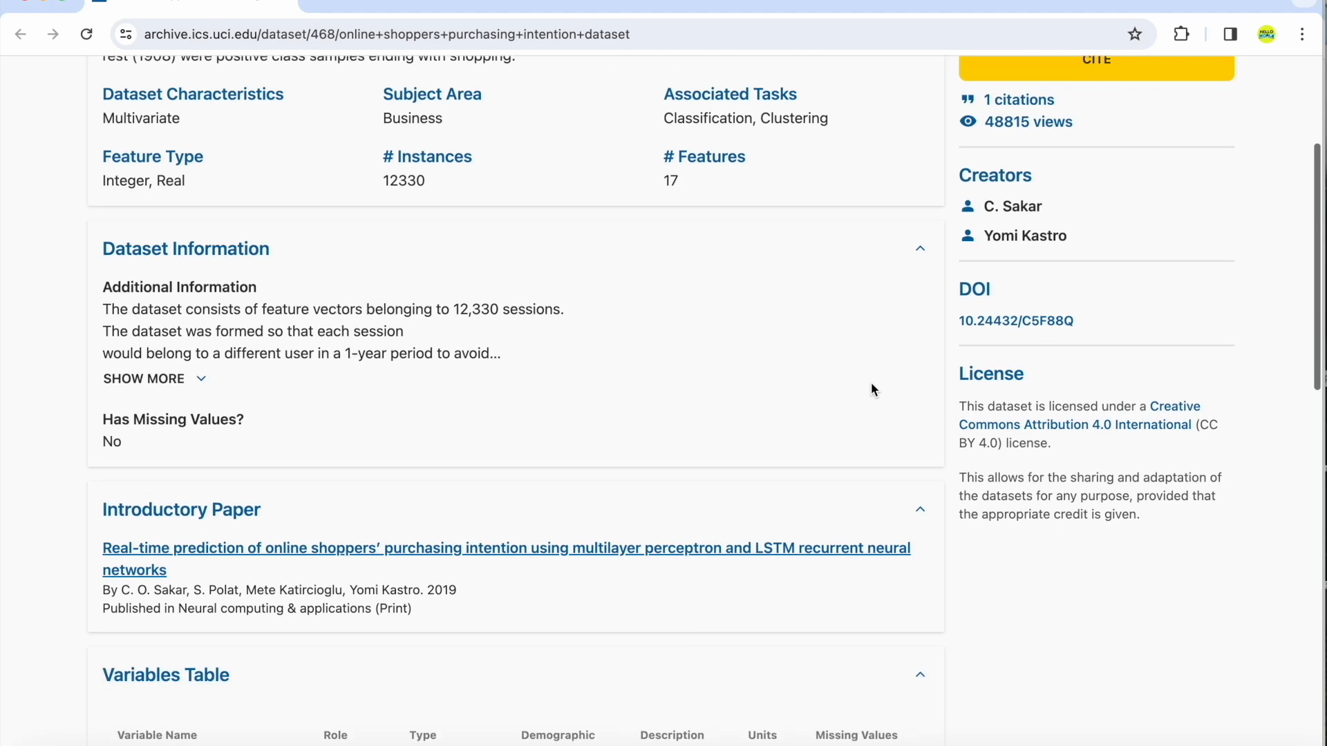
scroll(871, 383, "down", 3)
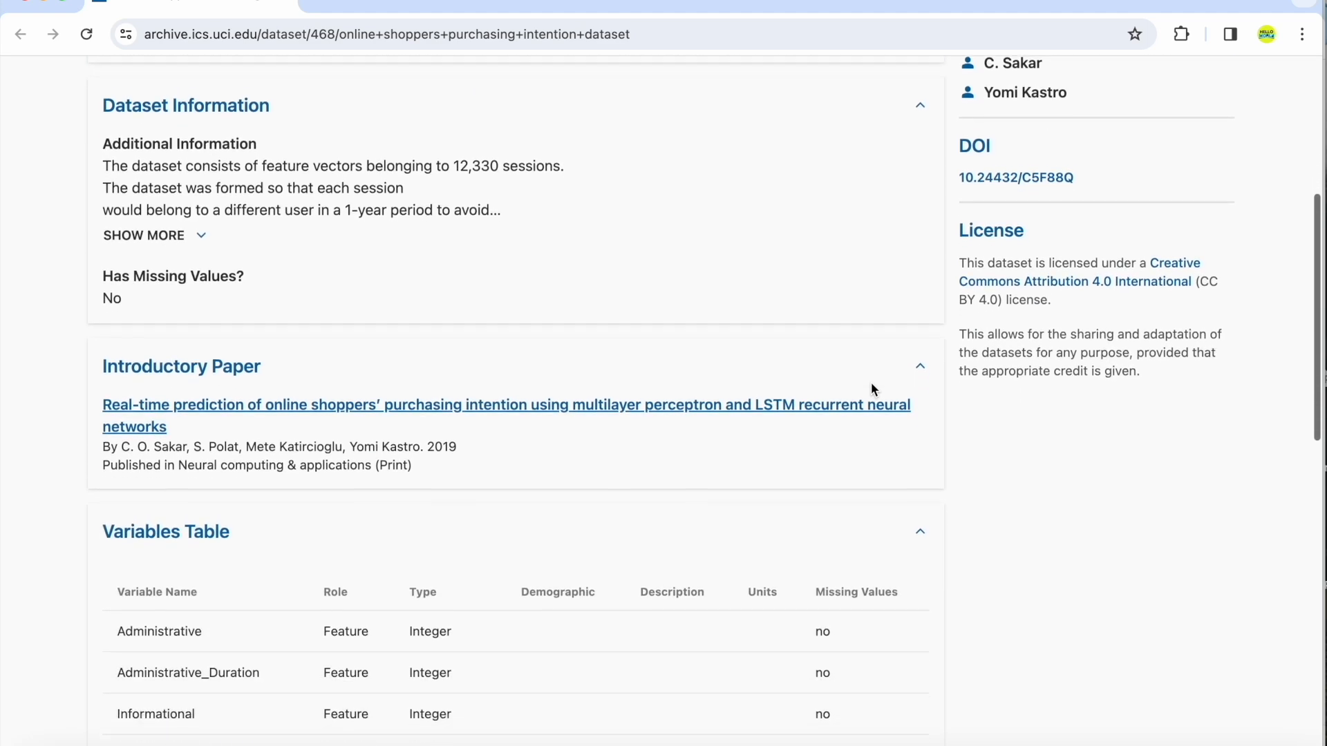
scroll(871, 383, "down", 4)
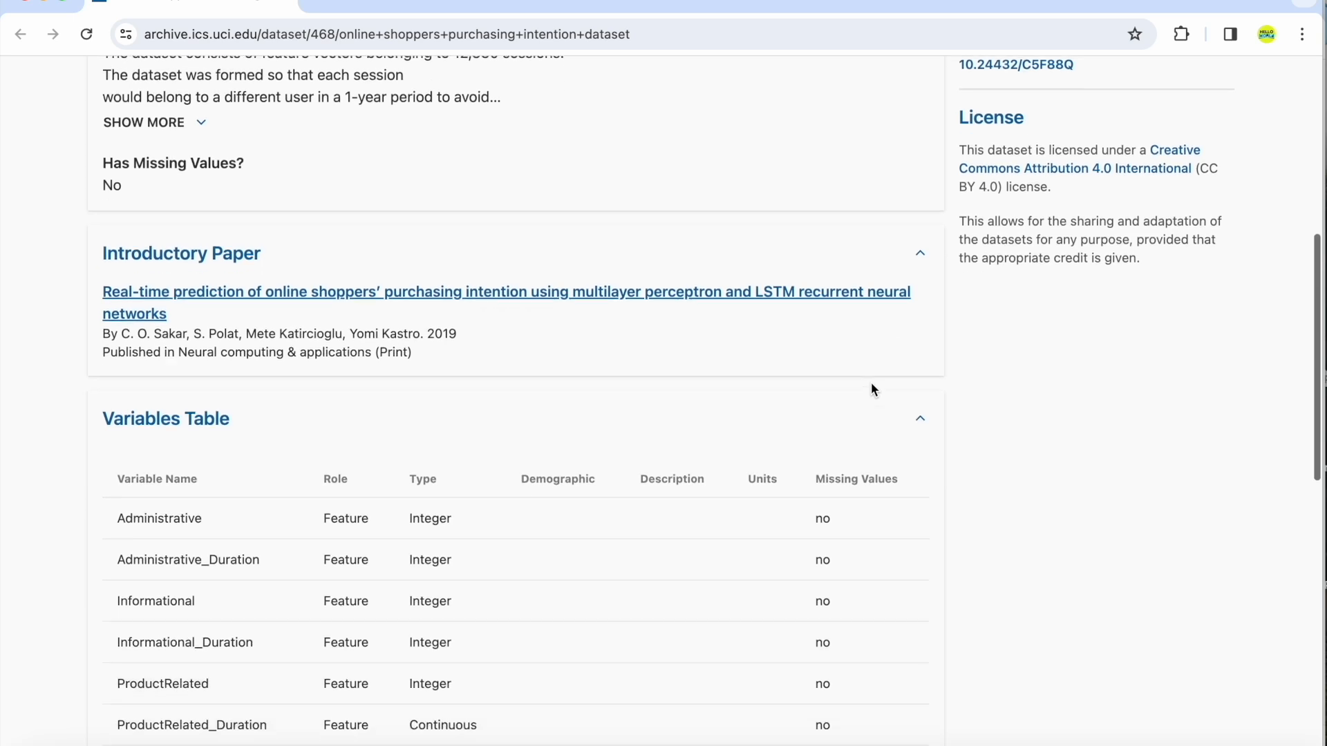
scroll(871, 383, "down", 3)
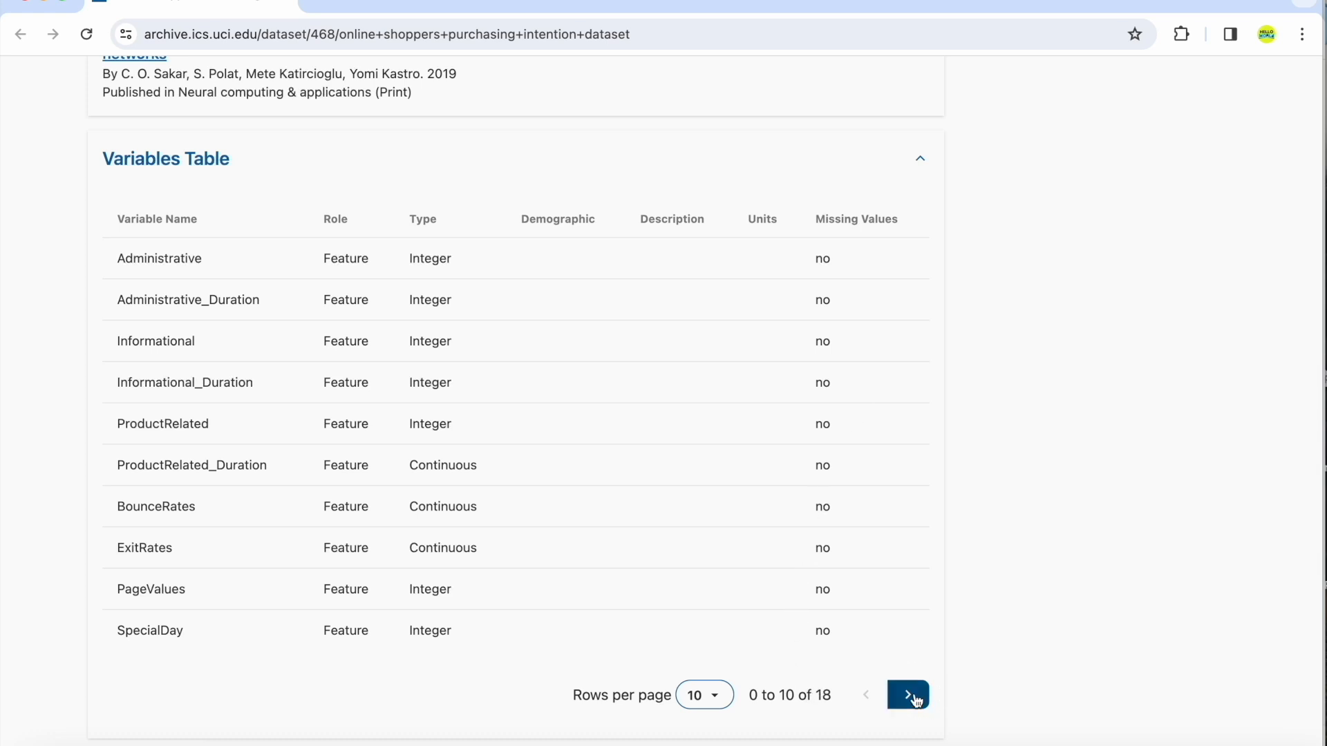
Step: Show variables 10 to 18 of the shoppers dataset, ending with the binary target Revenue
left_click(907, 694)
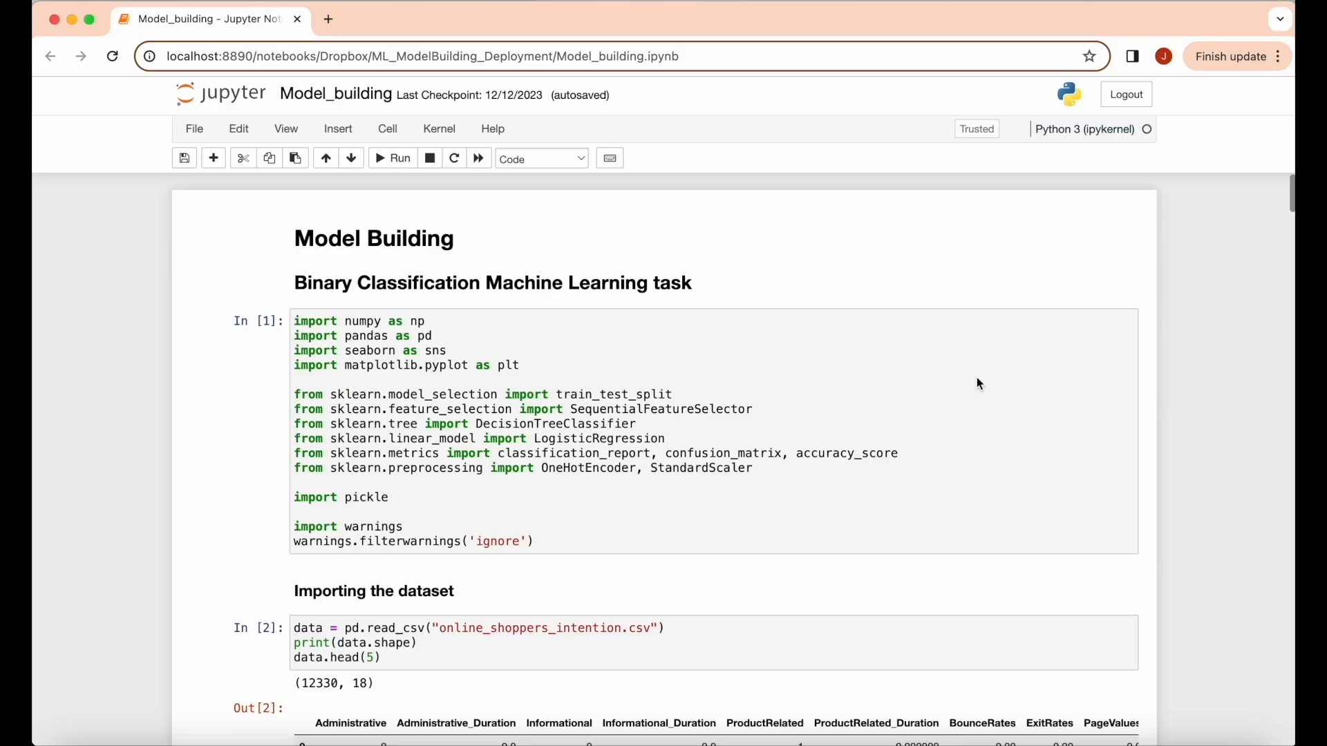
scroll(976, 384, "down", 5)
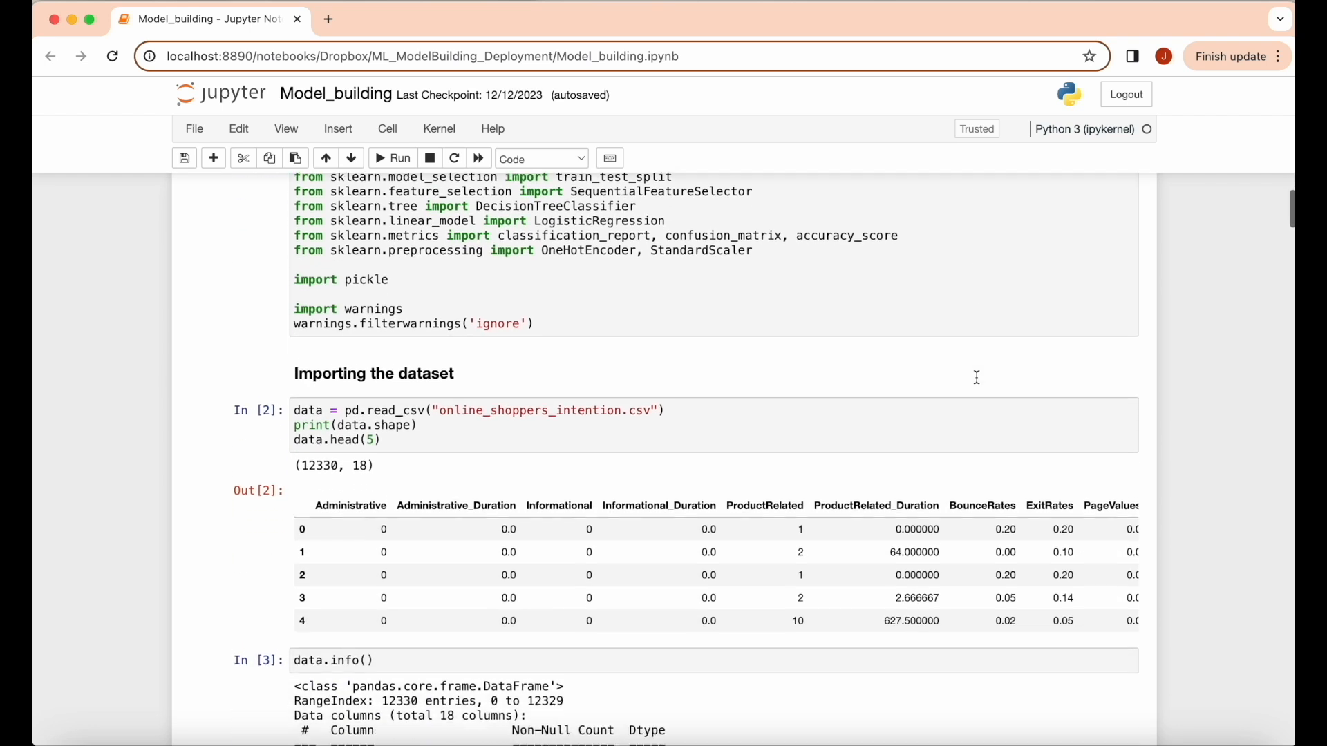
scroll(975, 376, "down", 2)
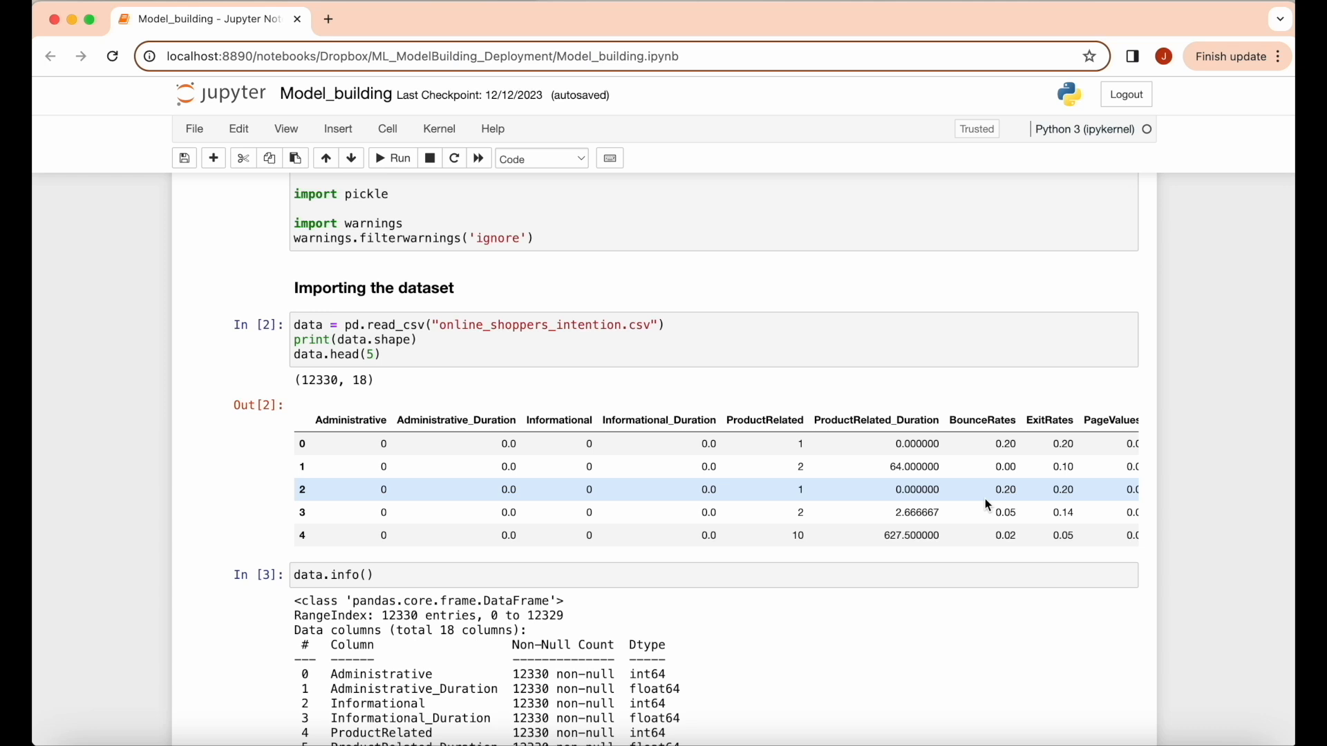
scroll(985, 498, "right", 2)
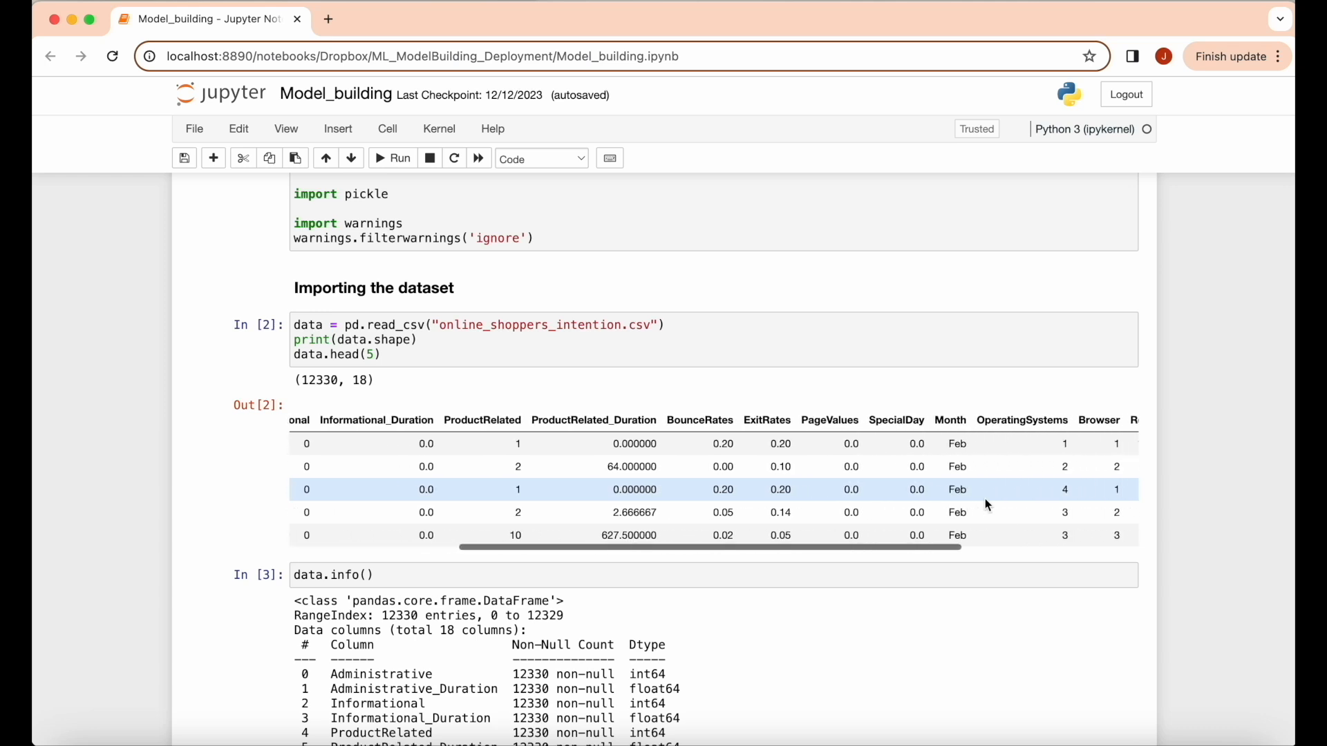
scroll(984, 498, "right", 8)
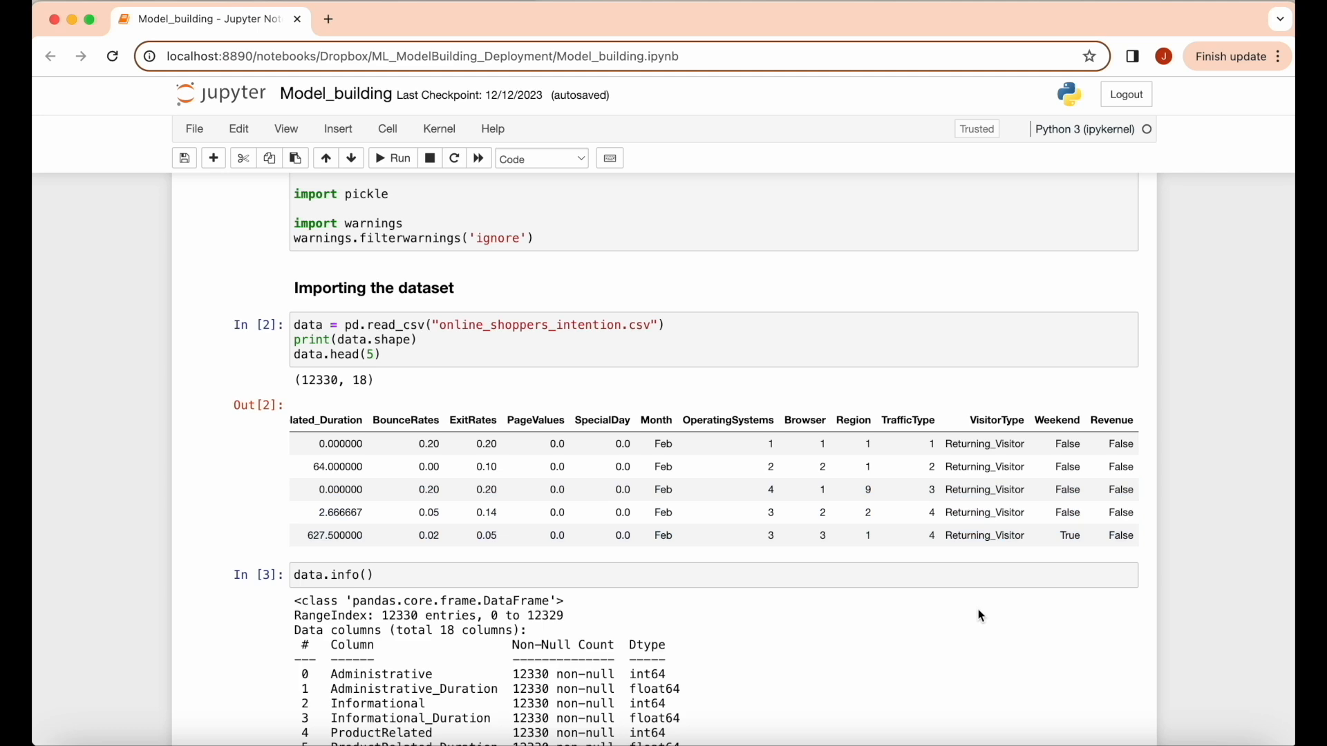
scroll(977, 608, "down", 5)
scroll(977, 608, "down", 5)
scroll(977, 608, "down", 5)
scroll(977, 609, "down", 5)
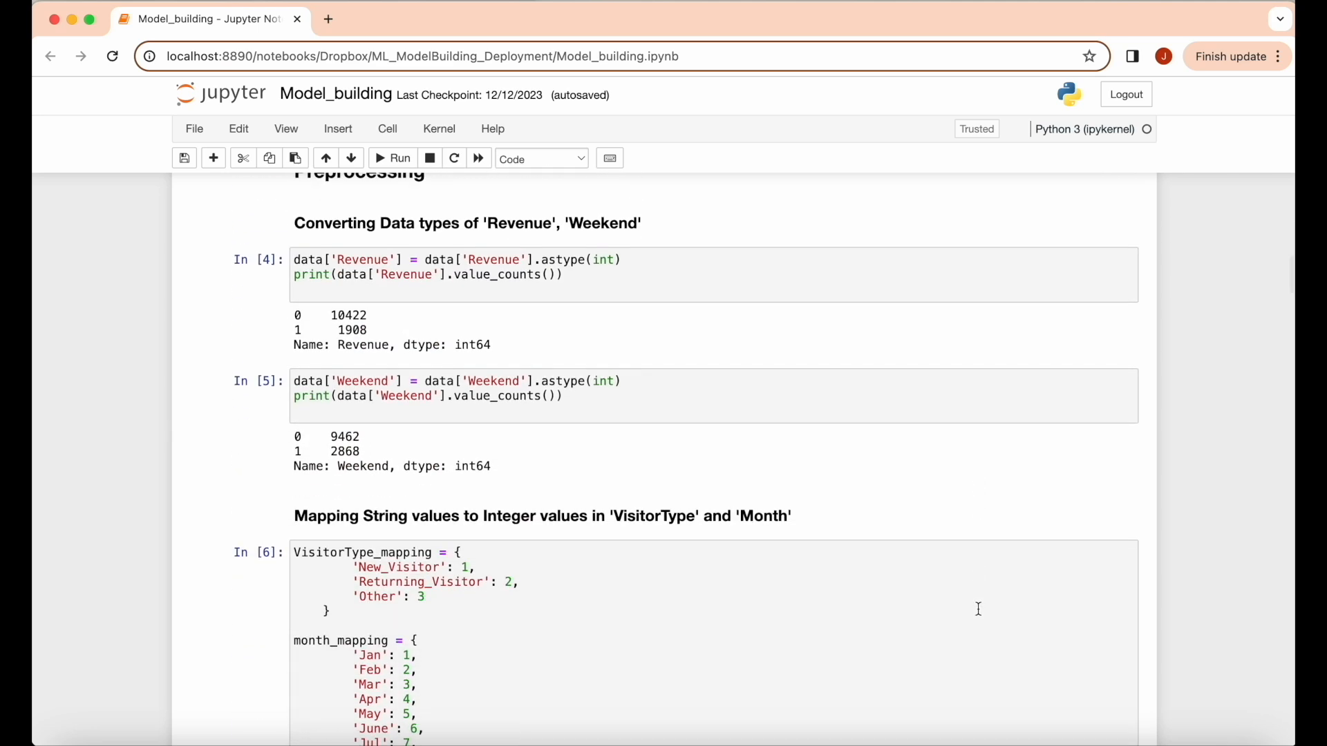
scroll(977, 608, "down", 5)
scroll(977, 608, "down", 3)
scroll(978, 608, "down", 5)
scroll(978, 608, "down", 8)
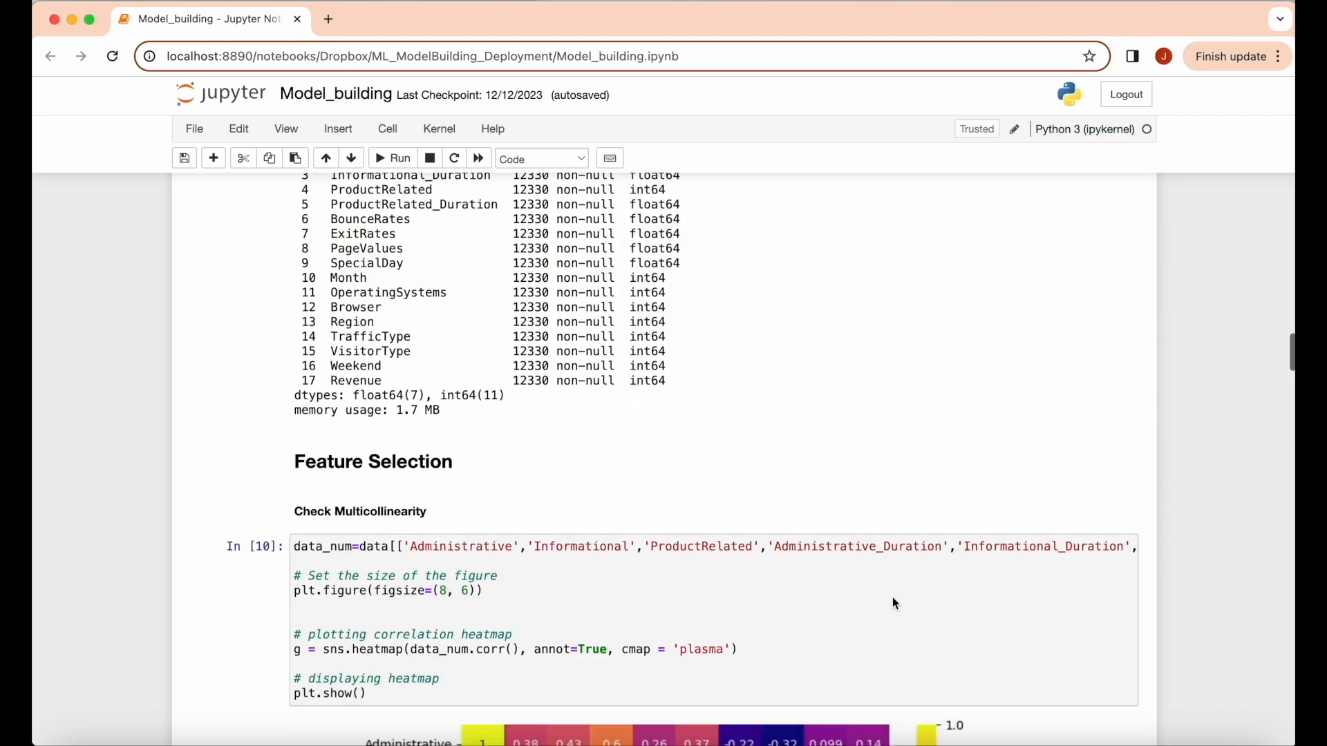
scroll(893, 597, "down", 4)
scroll(892, 597, "down", 4)
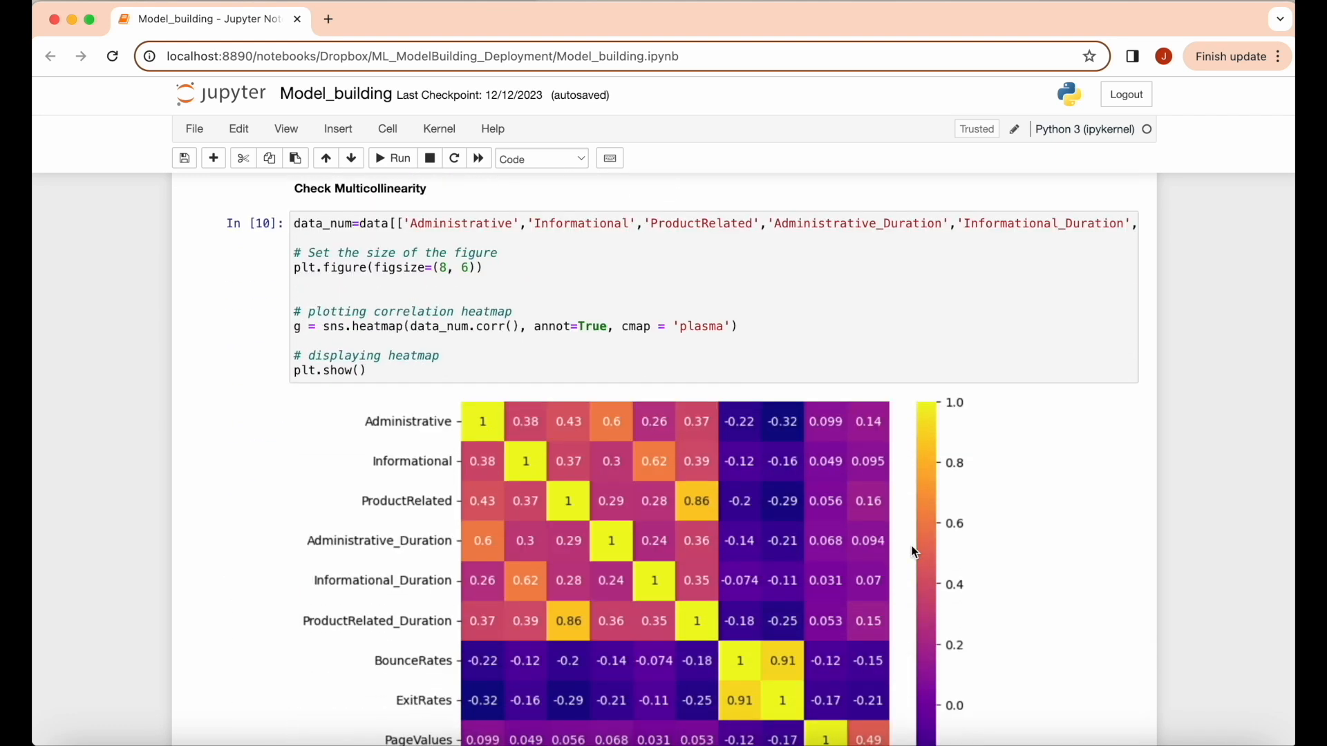
scroll(915, 552, "down", 3)
scroll(915, 552, "down", 2)
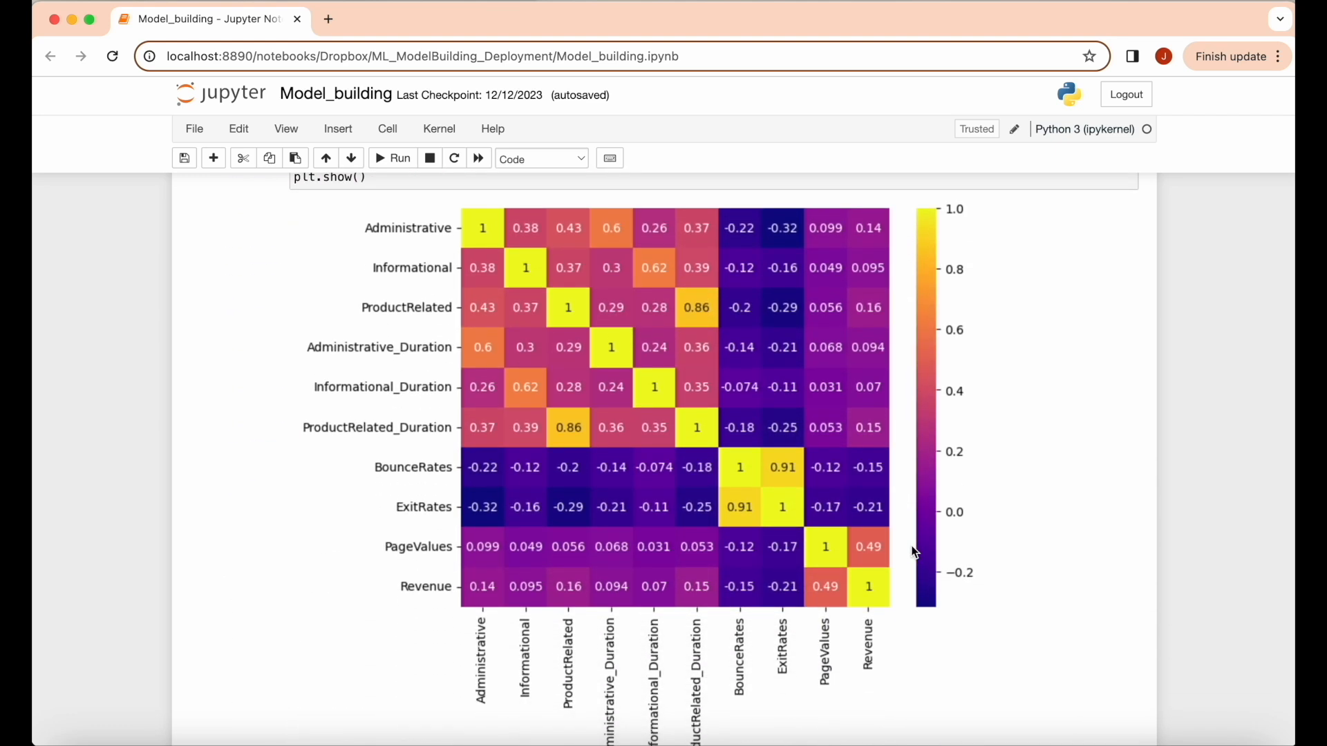
scroll(914, 552, "down", 2)
scroll(915, 552, "down", 2)
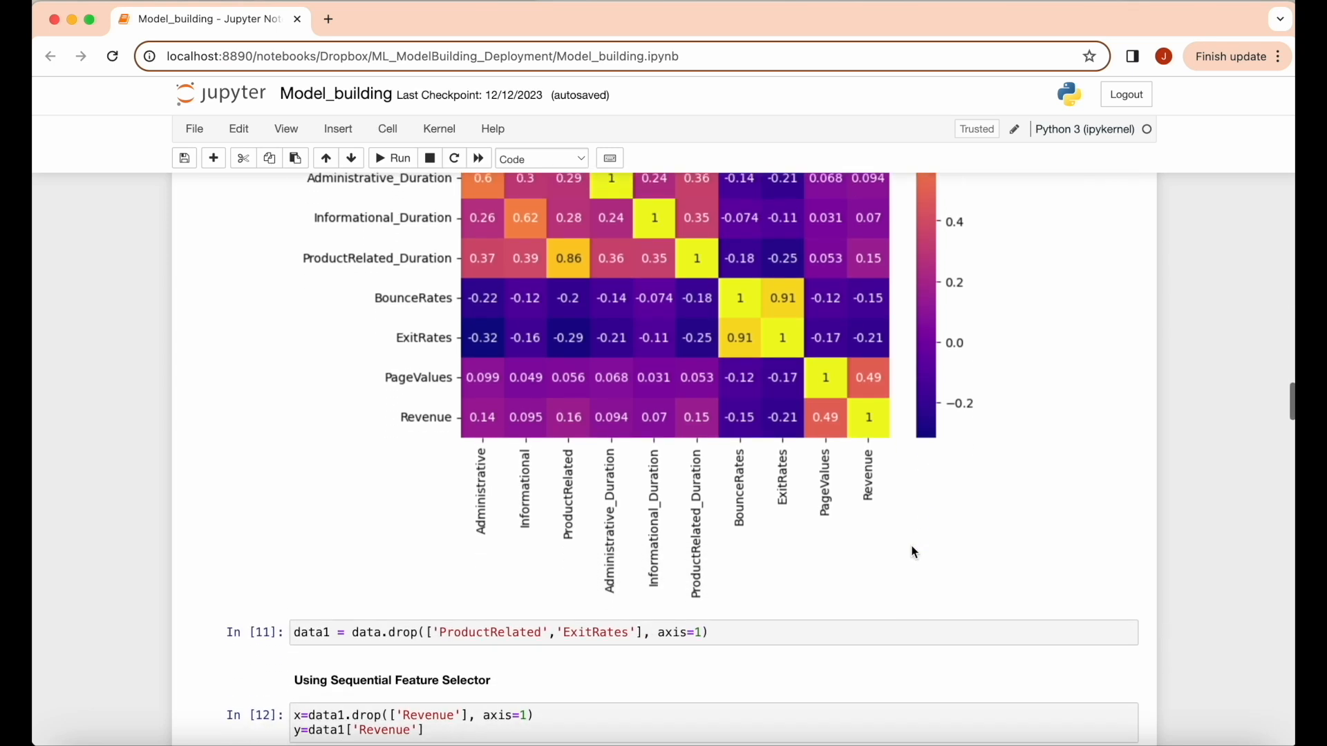
scroll(914, 552, "down", 2)
scroll(912, 552, "down", 1)
scroll(913, 553, "down", 3)
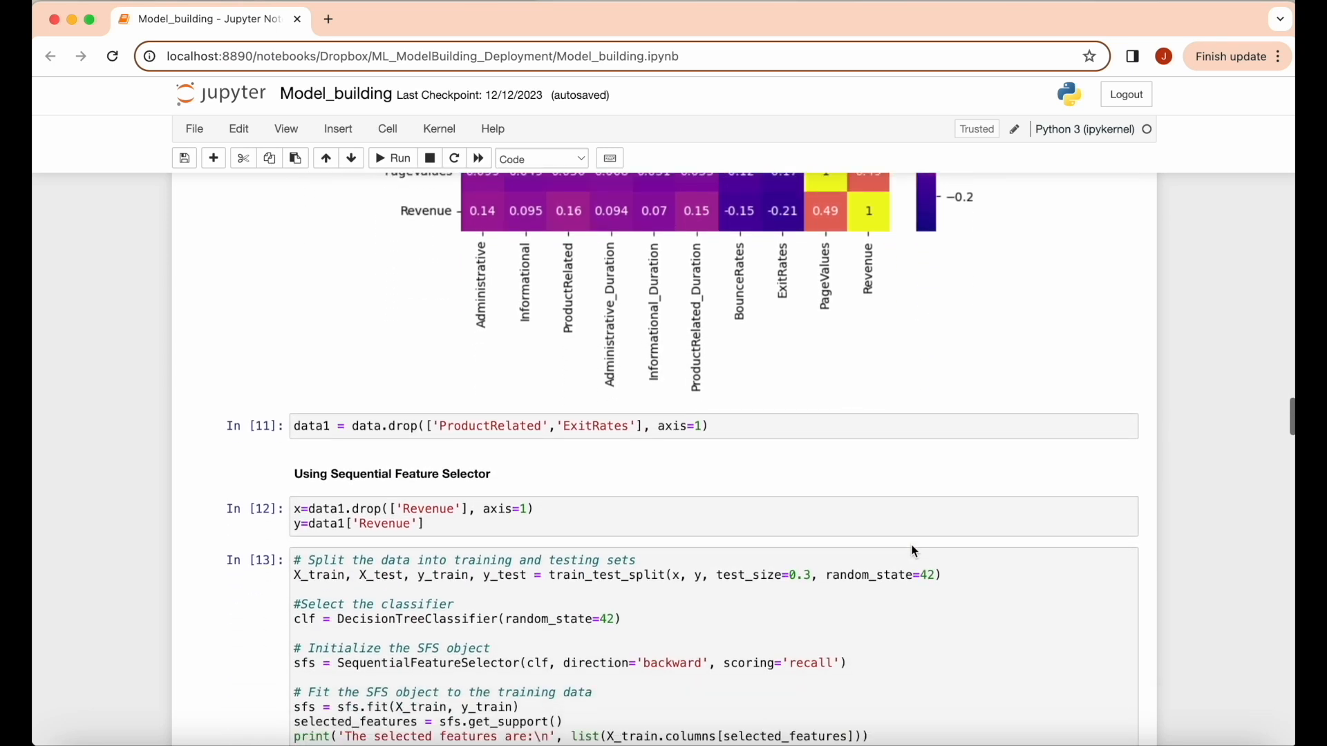
scroll(912, 551, "down", 2)
scroll(913, 552, "down", 1)
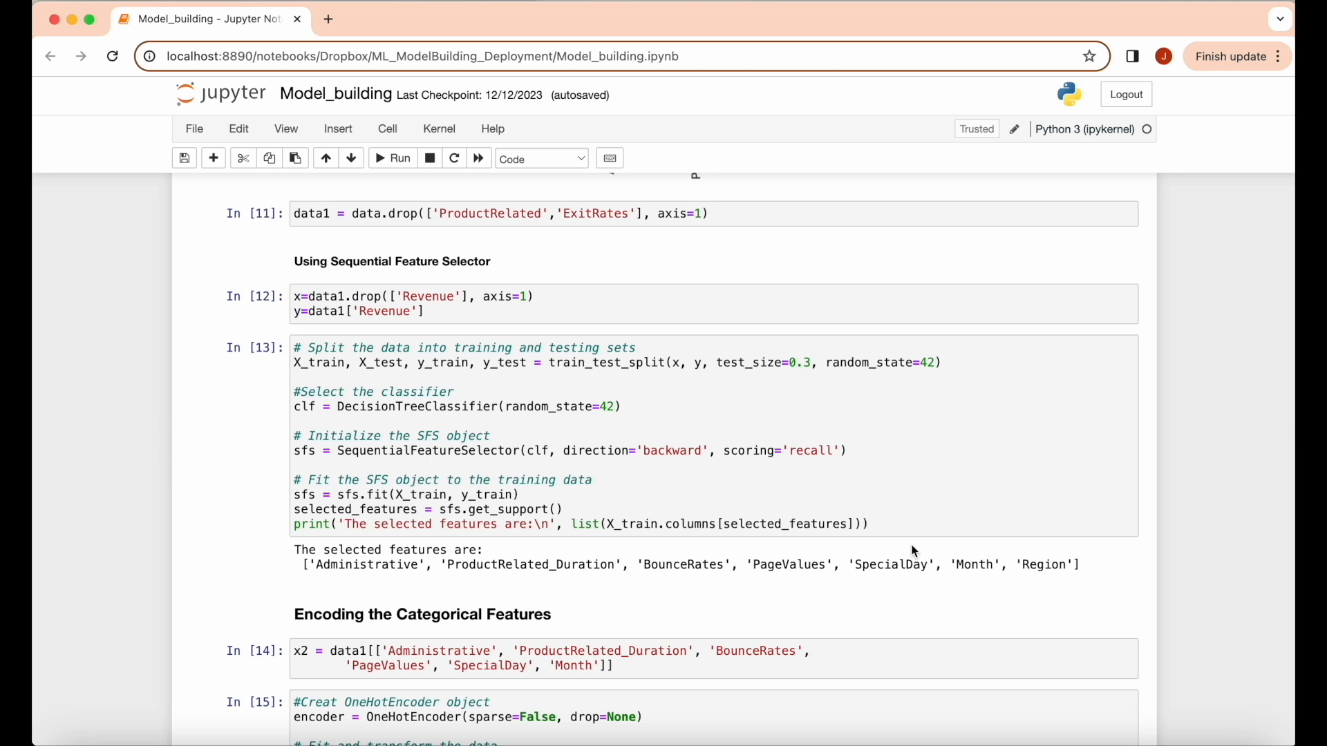
scroll(912, 551, "down", 1)
mouse_move(424, 614)
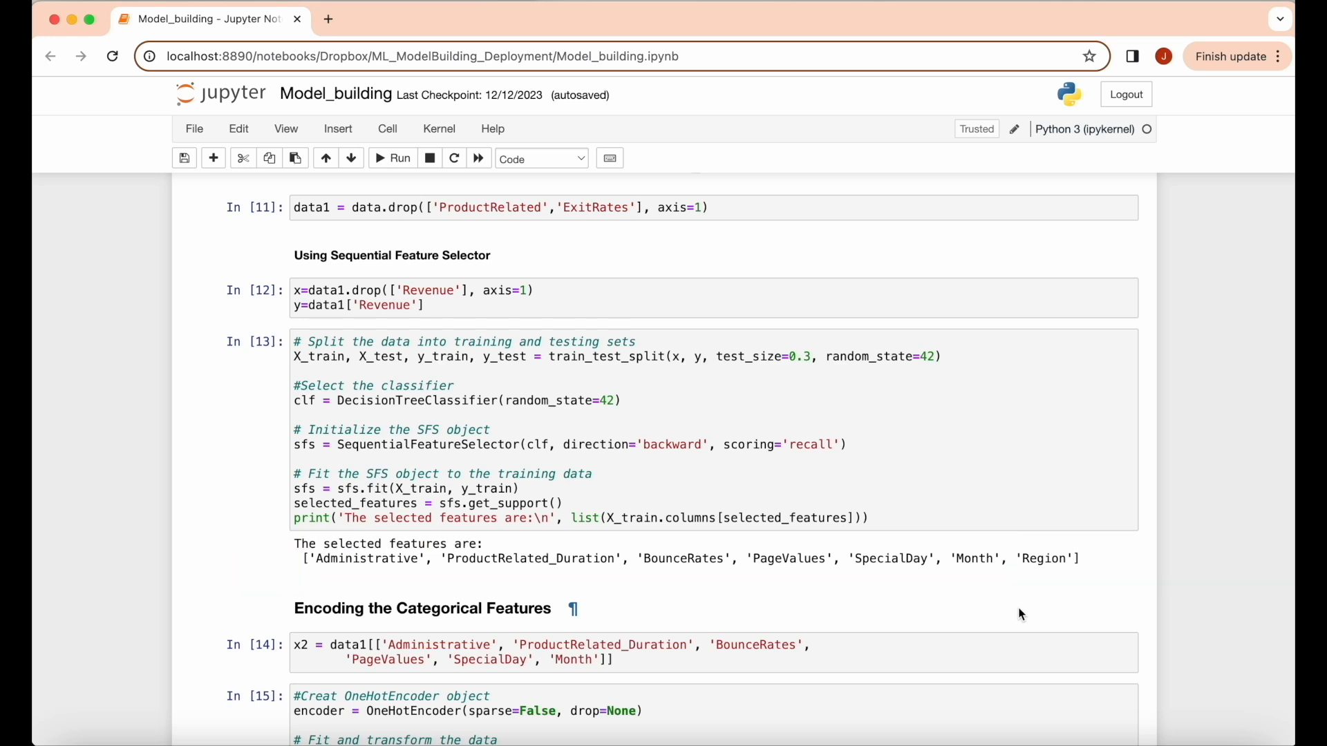
scroll(1020, 615, "down", 5)
scroll(1020, 615, "down", 1)
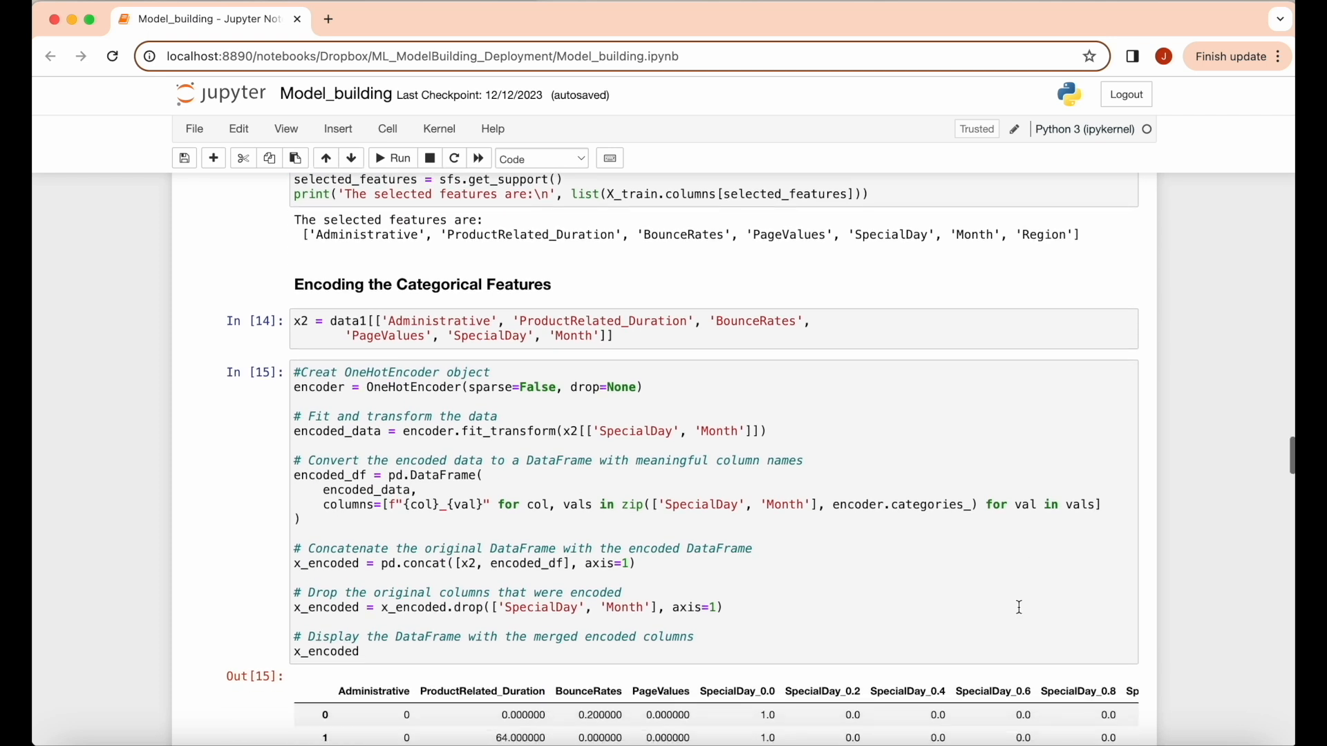
scroll(1018, 608, "down", 3)
scroll(1018, 607, "down", 3)
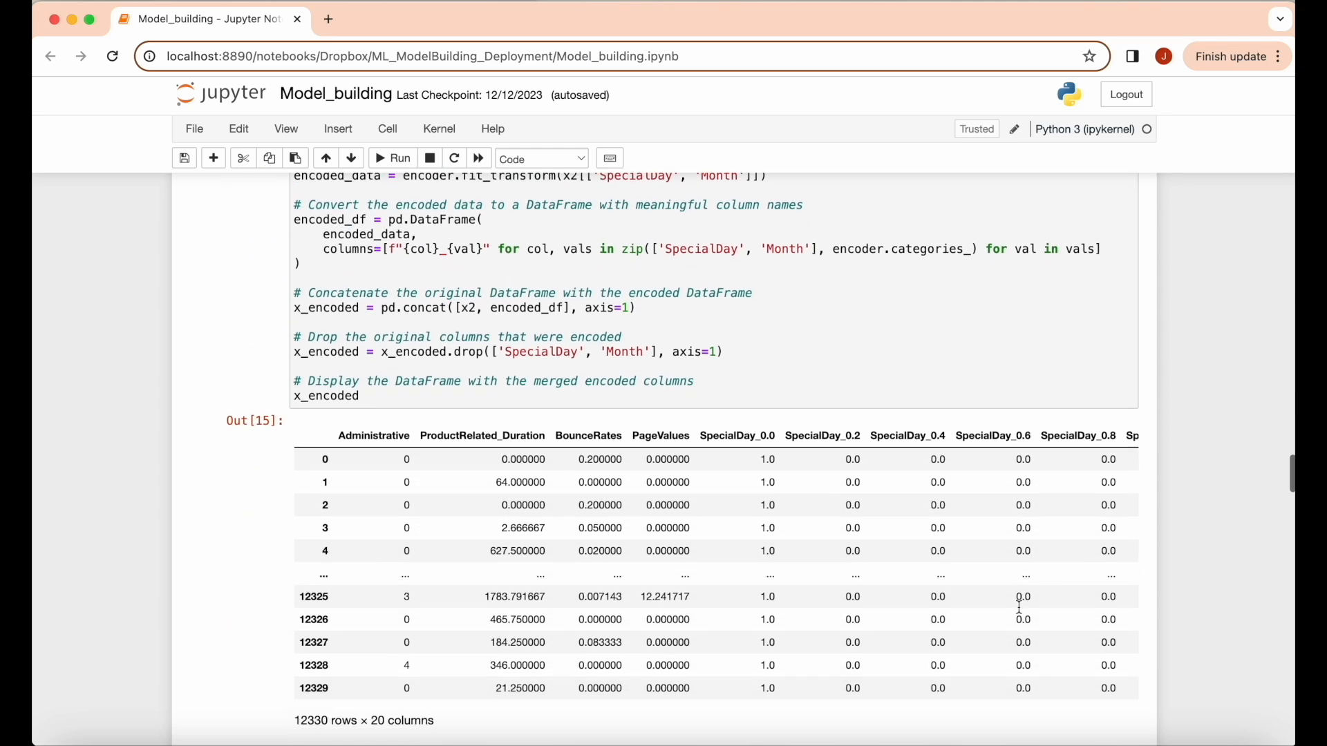
scroll(1006, 559, "down", 2)
scroll(992, 514, "right", 4)
scroll(993, 515, "right", 4)
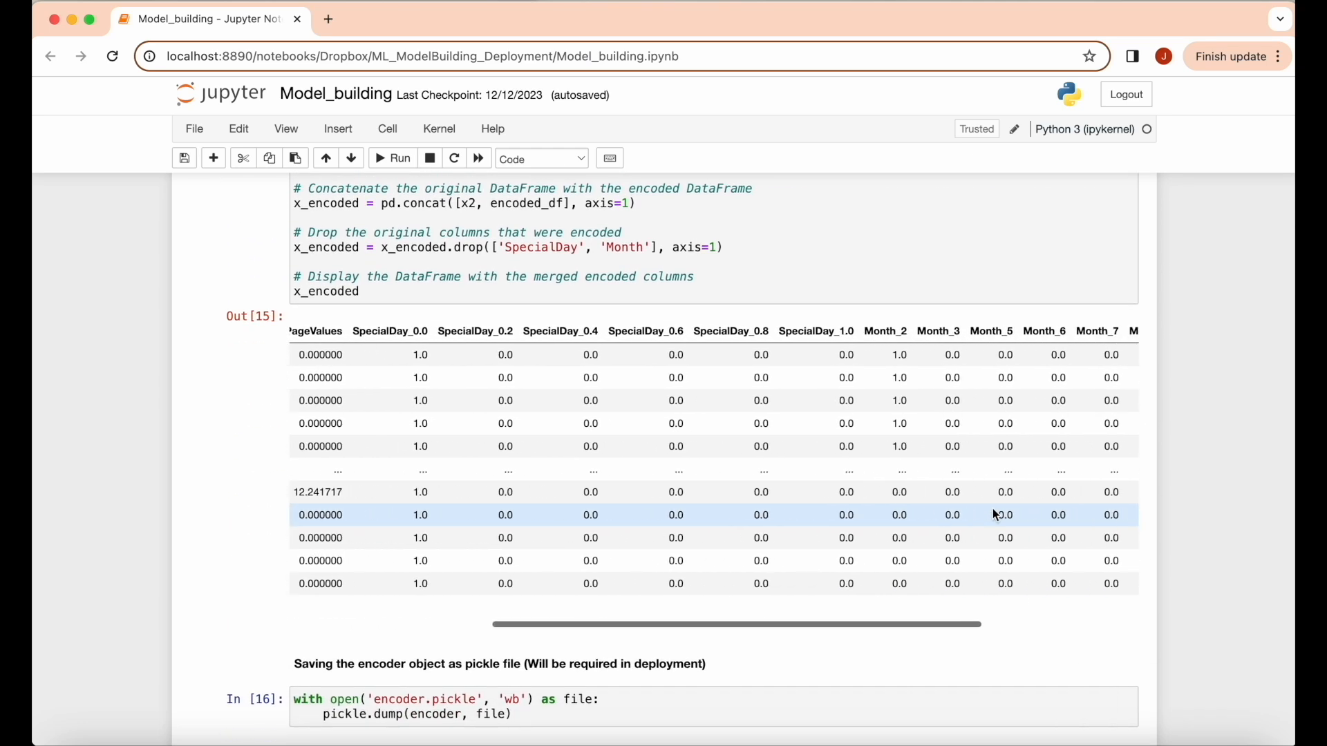
scroll(993, 514, "right", 3)
scroll(992, 514, "down", 3)
scroll(993, 514, "down", 2)
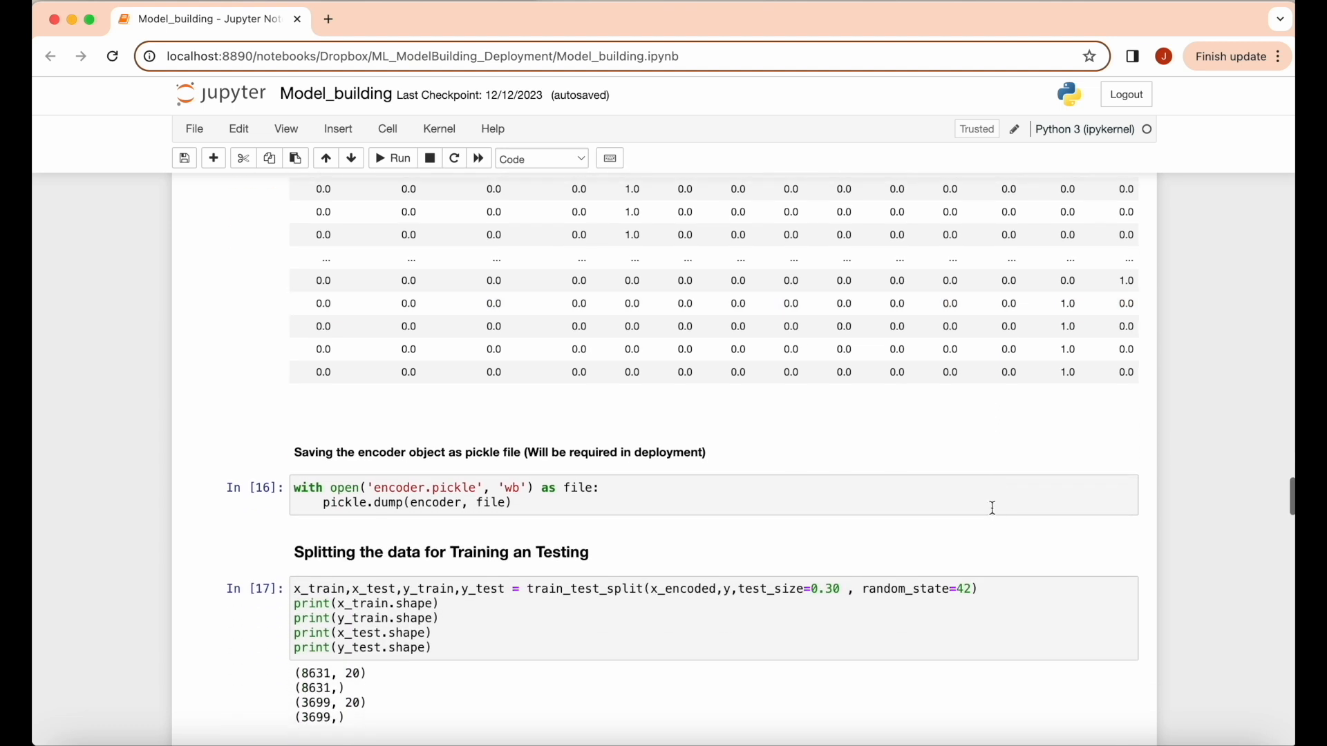
scroll(992, 508, "down", 2)
scroll(992, 508, "down", 3)
scroll(992, 507, "down", 1)
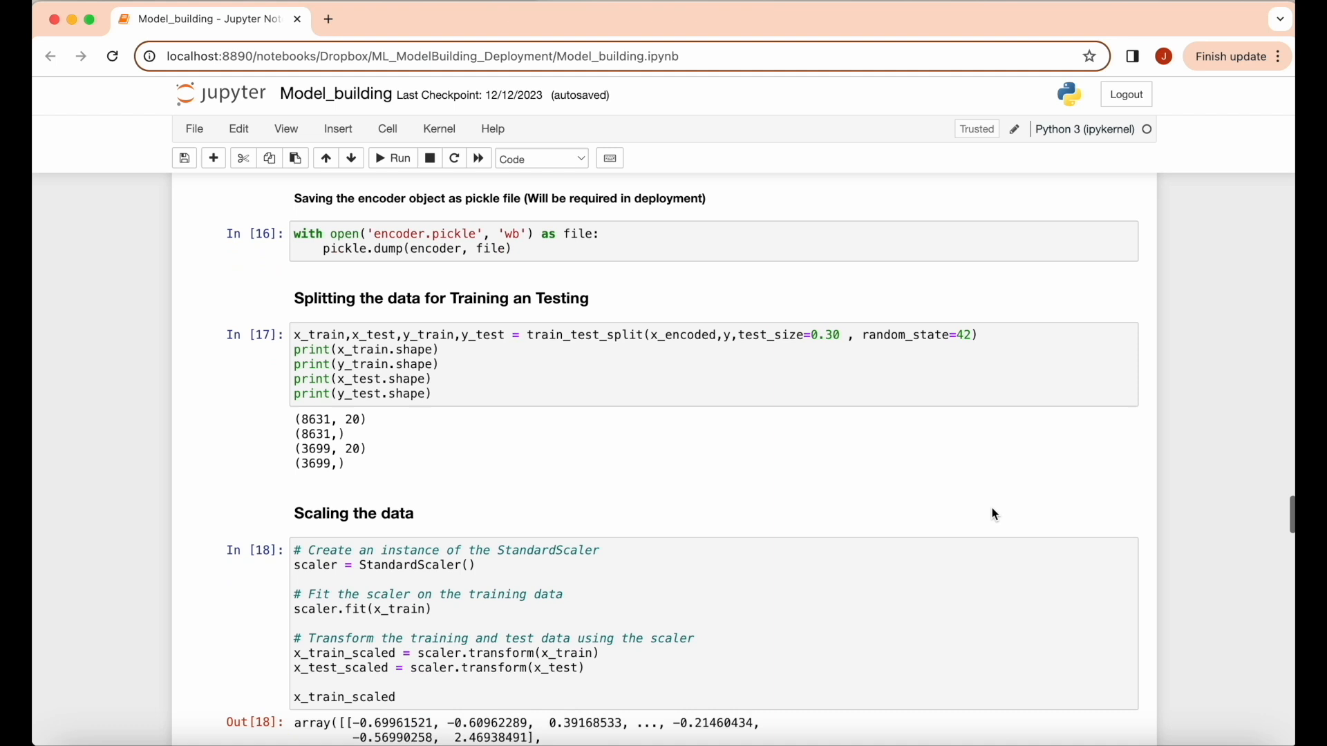
scroll(991, 507, "down", 1)
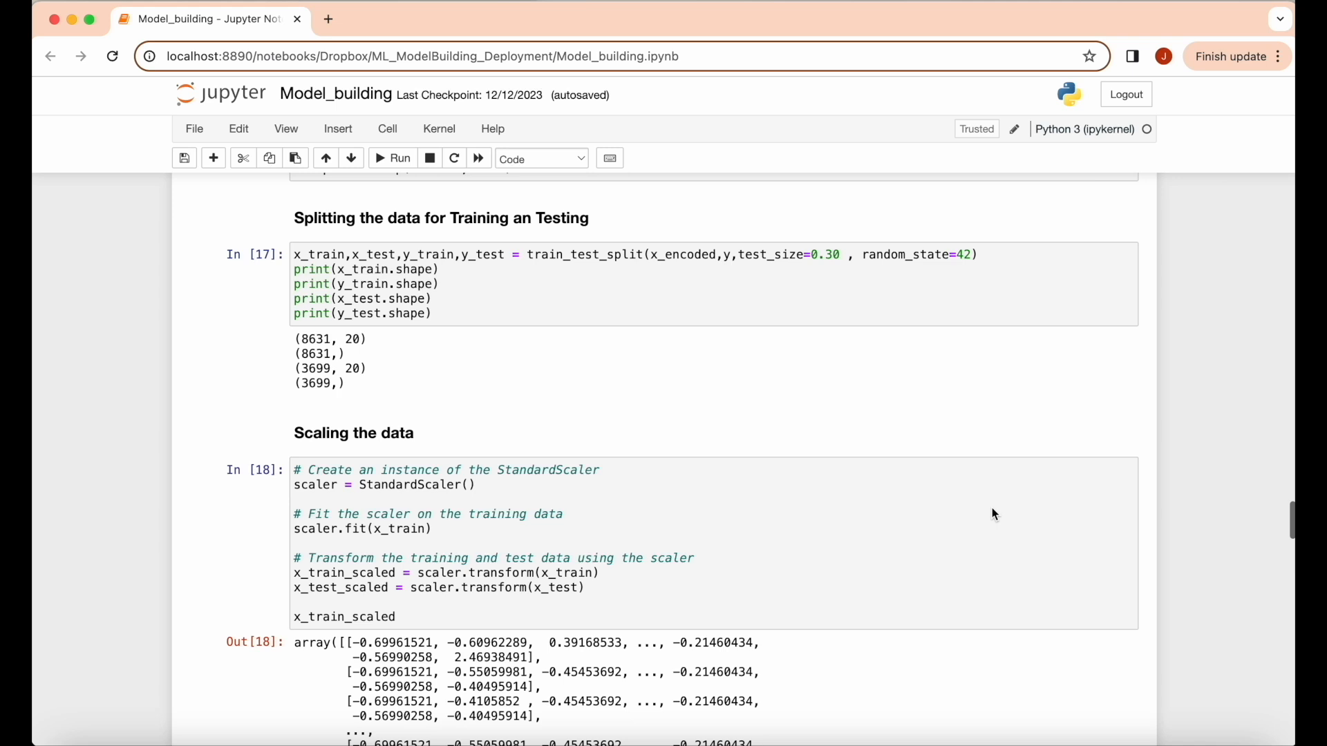
scroll(992, 506, "down", 2)
scroll(992, 507, "down", 3)
scroll(992, 508, "down", 1)
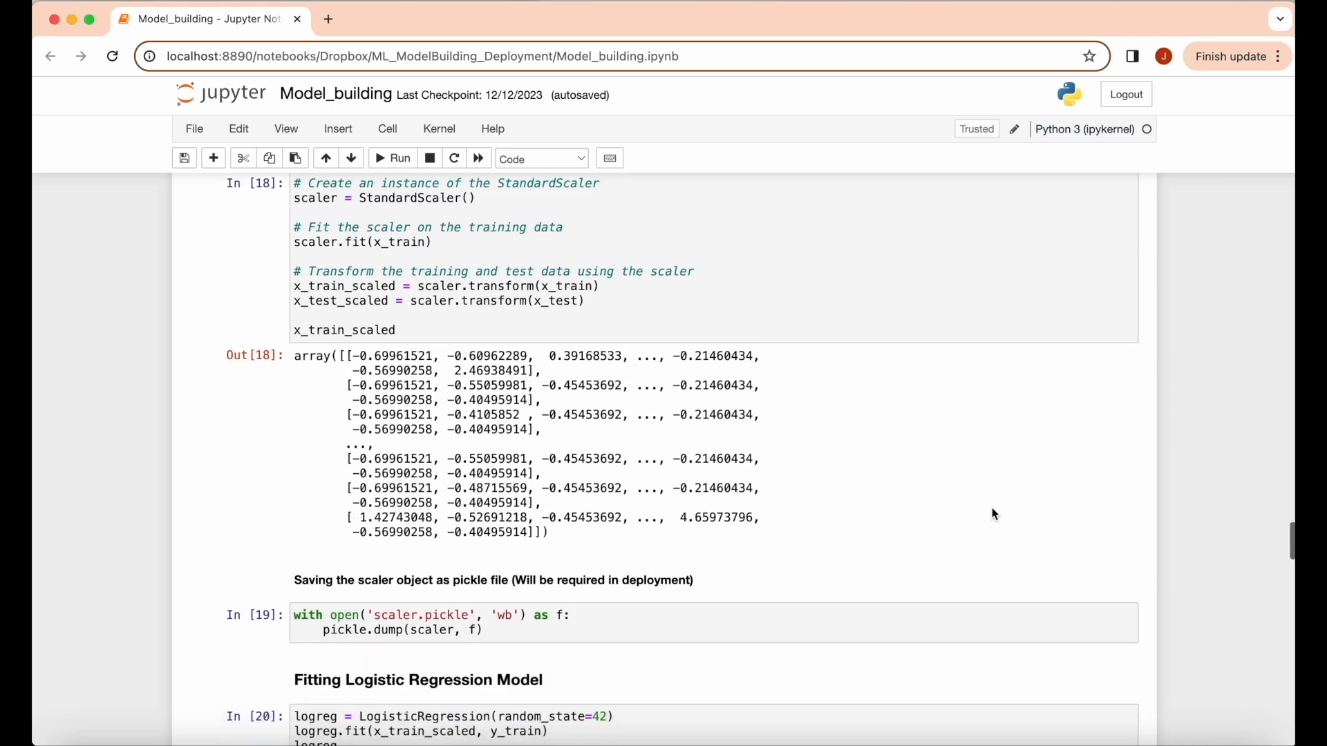
scroll(993, 507, "down", 1)
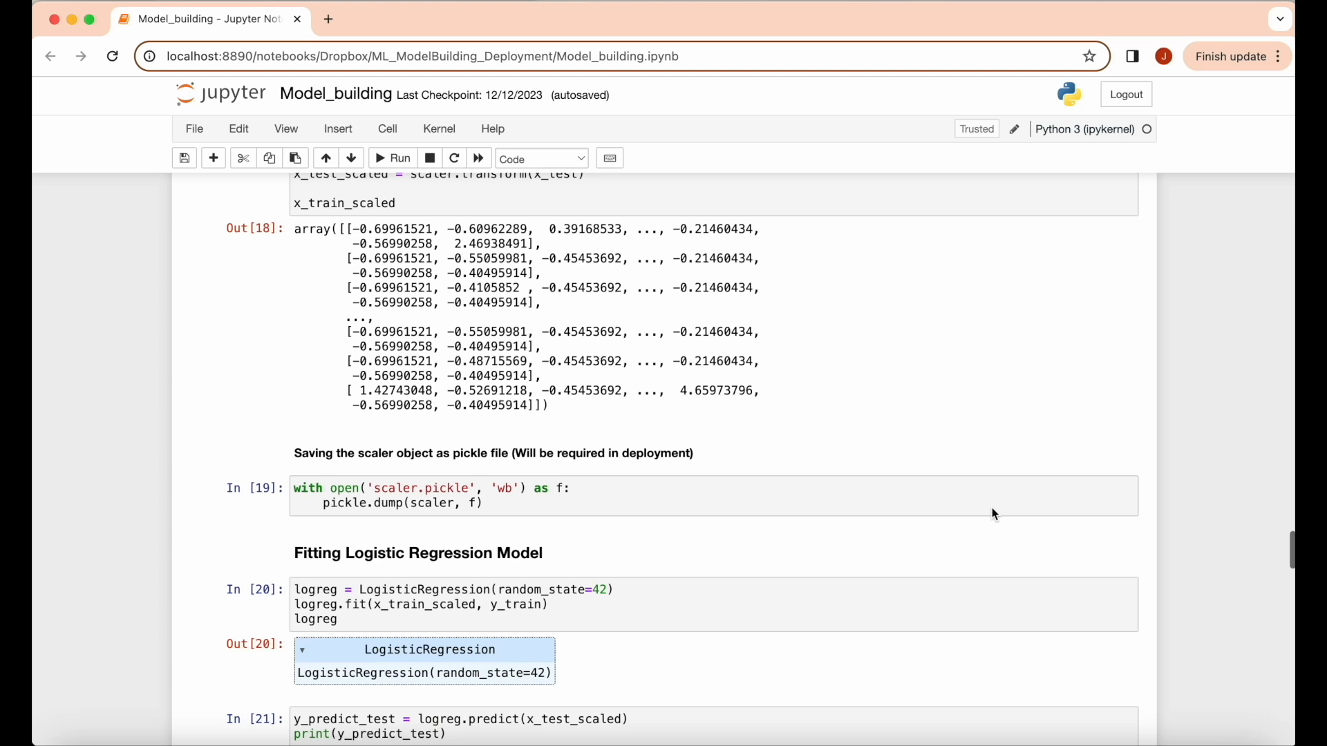
scroll(991, 507, "down", 1)
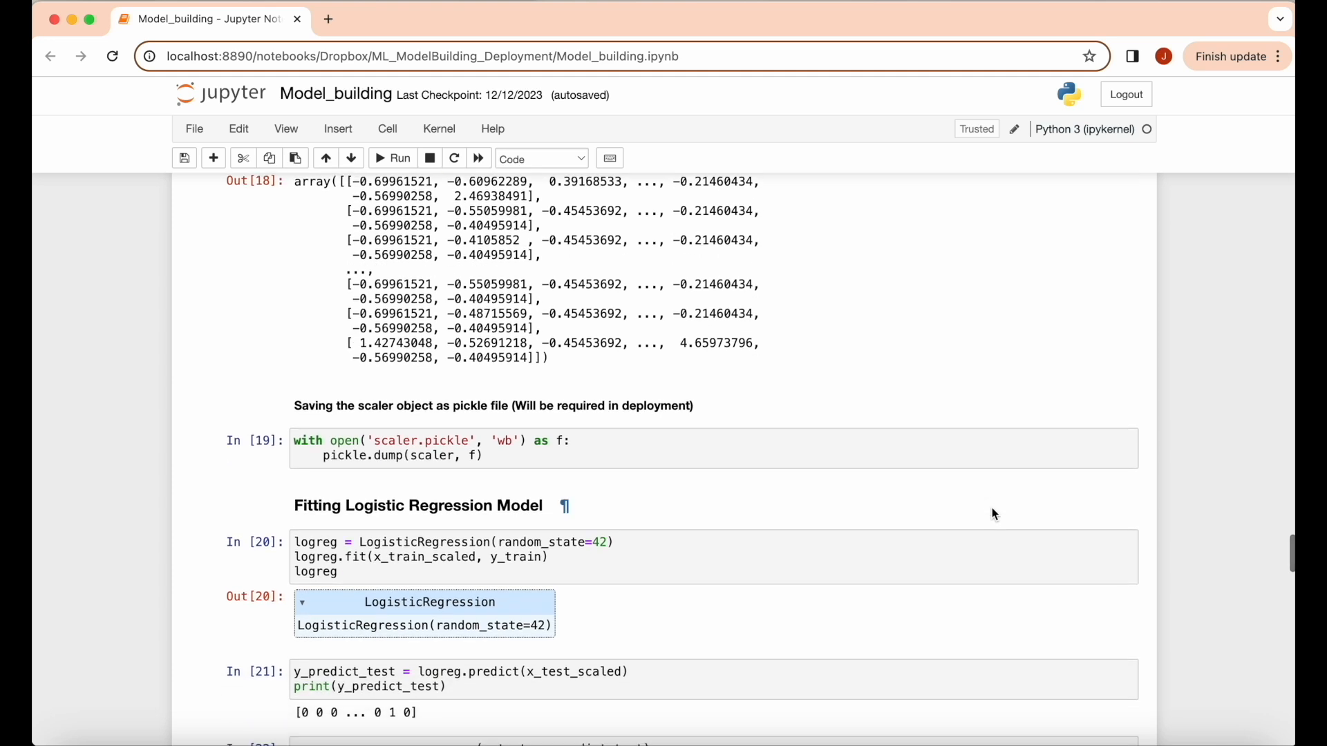
scroll(993, 506, "down", 2)
scroll(992, 507, "down", 1)
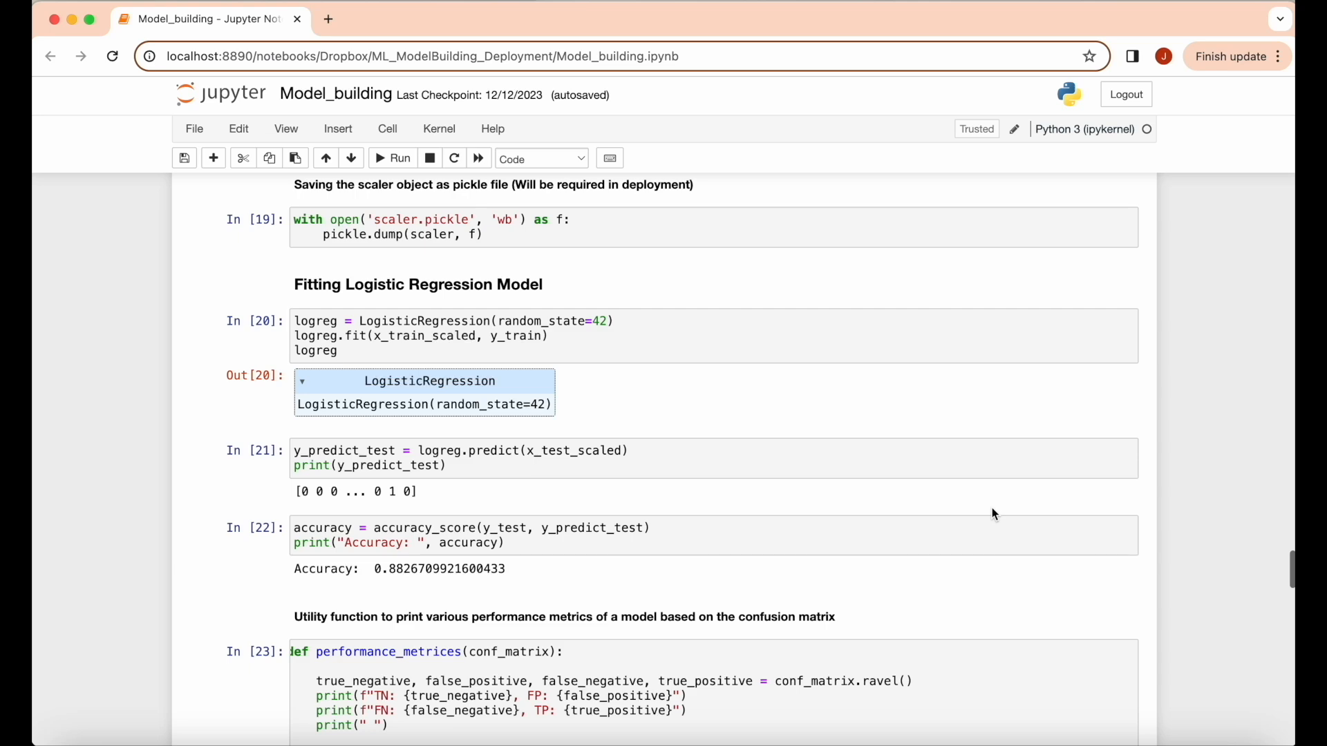
scroll(993, 507, "down", 2)
scroll(992, 507, "down", 2)
scroll(992, 507, "down", 2)
scroll(991, 508, "down", 1)
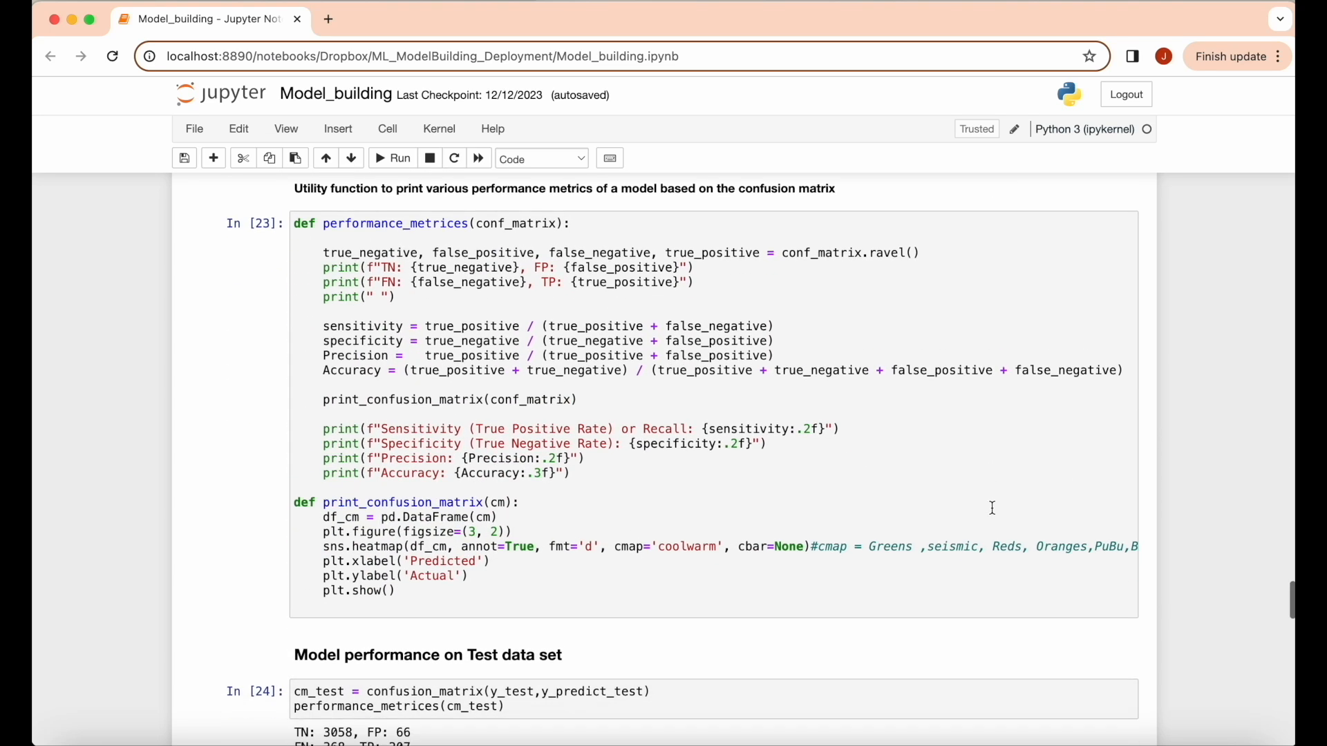
scroll(992, 507, "down", 2)
scroll(992, 507, "down", 1)
scroll(992, 507, "down", 1)
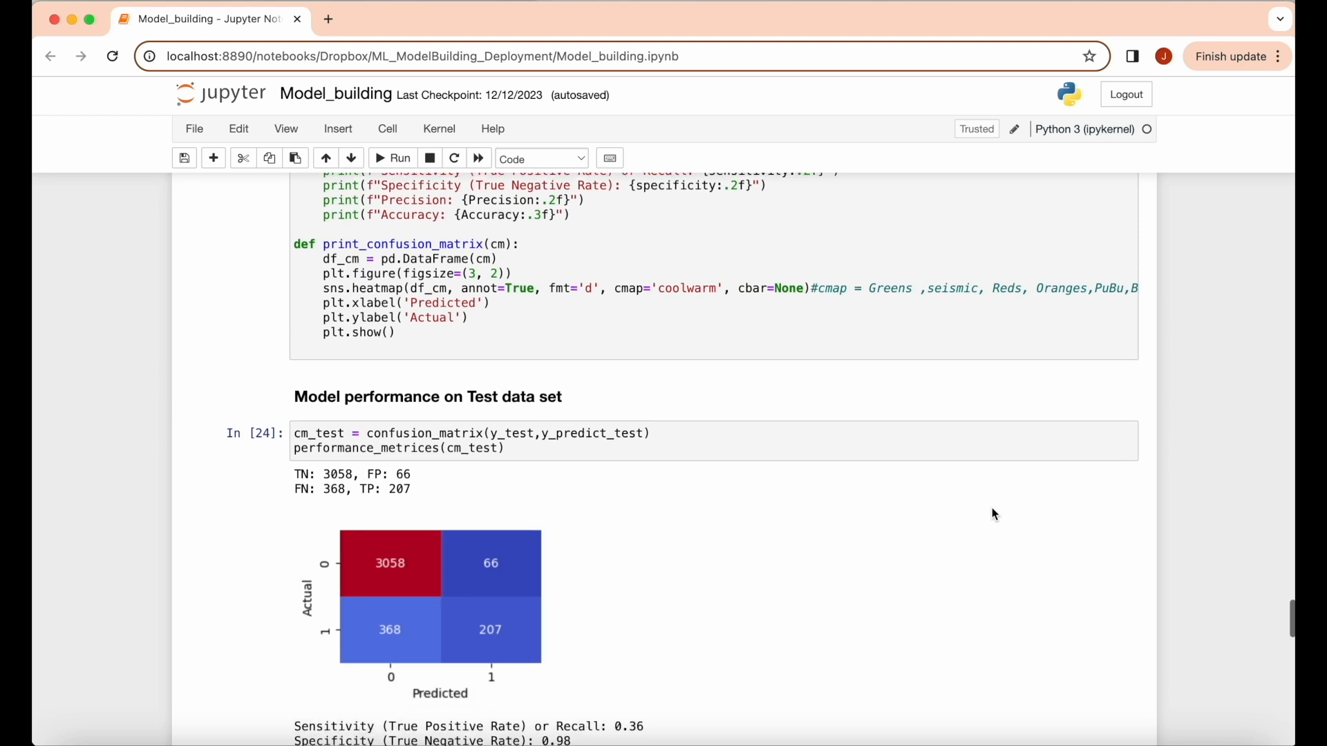
scroll(992, 506, "down", 2)
scroll(992, 507, "down", 1)
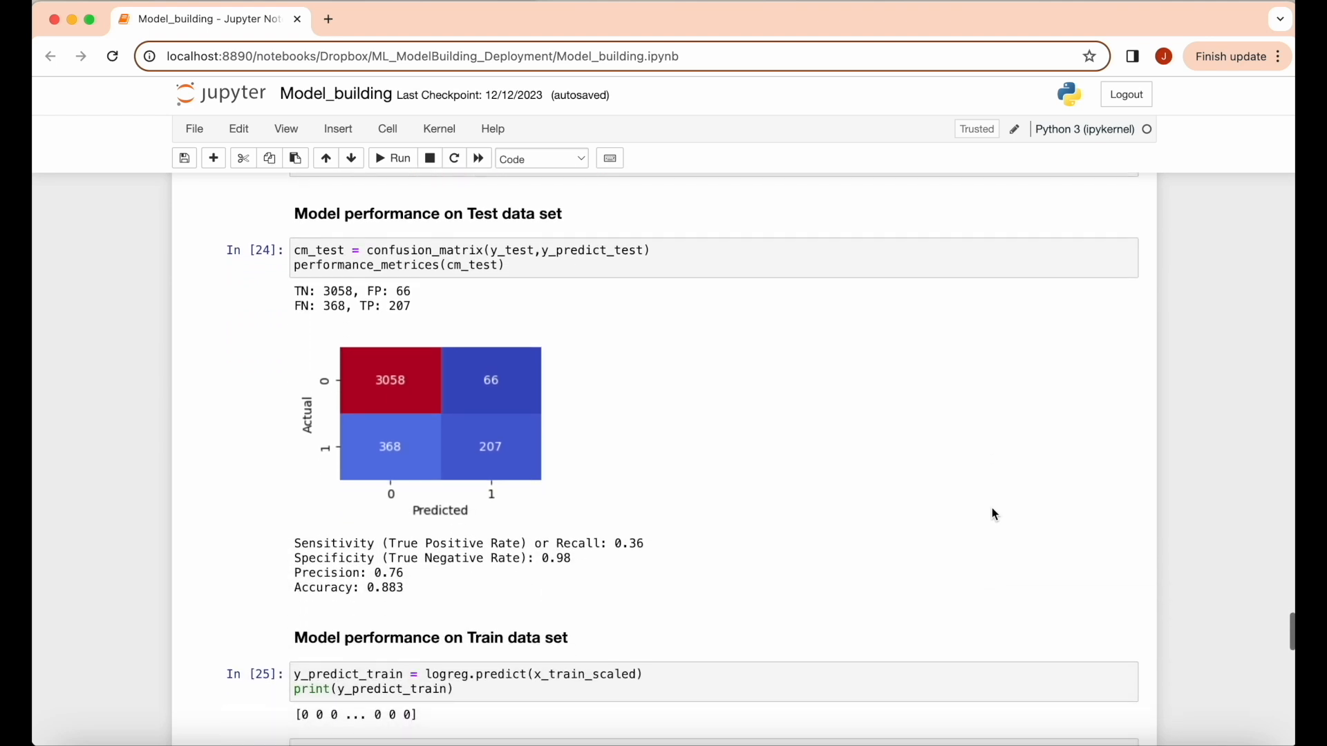
scroll(991, 507, "down", 5)
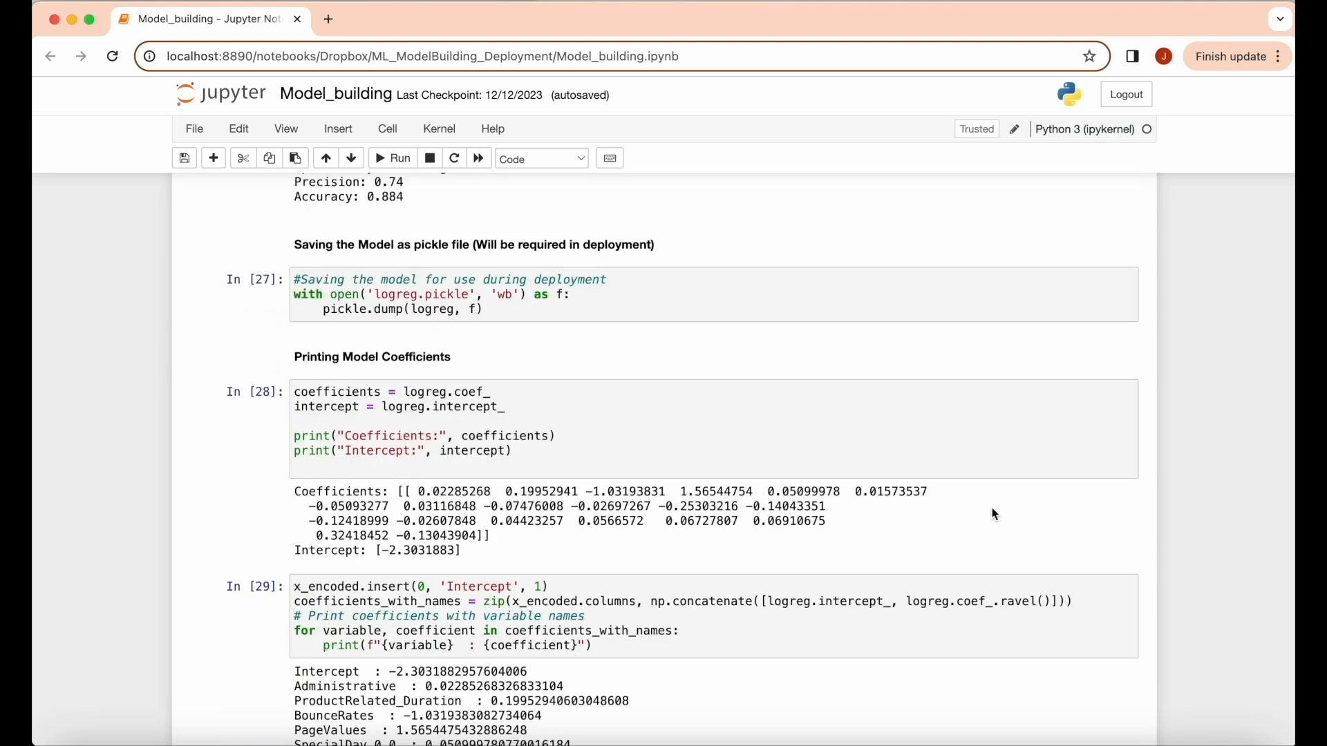
scroll(992, 507, "down", 2)
scroll(992, 507, "down", 2)
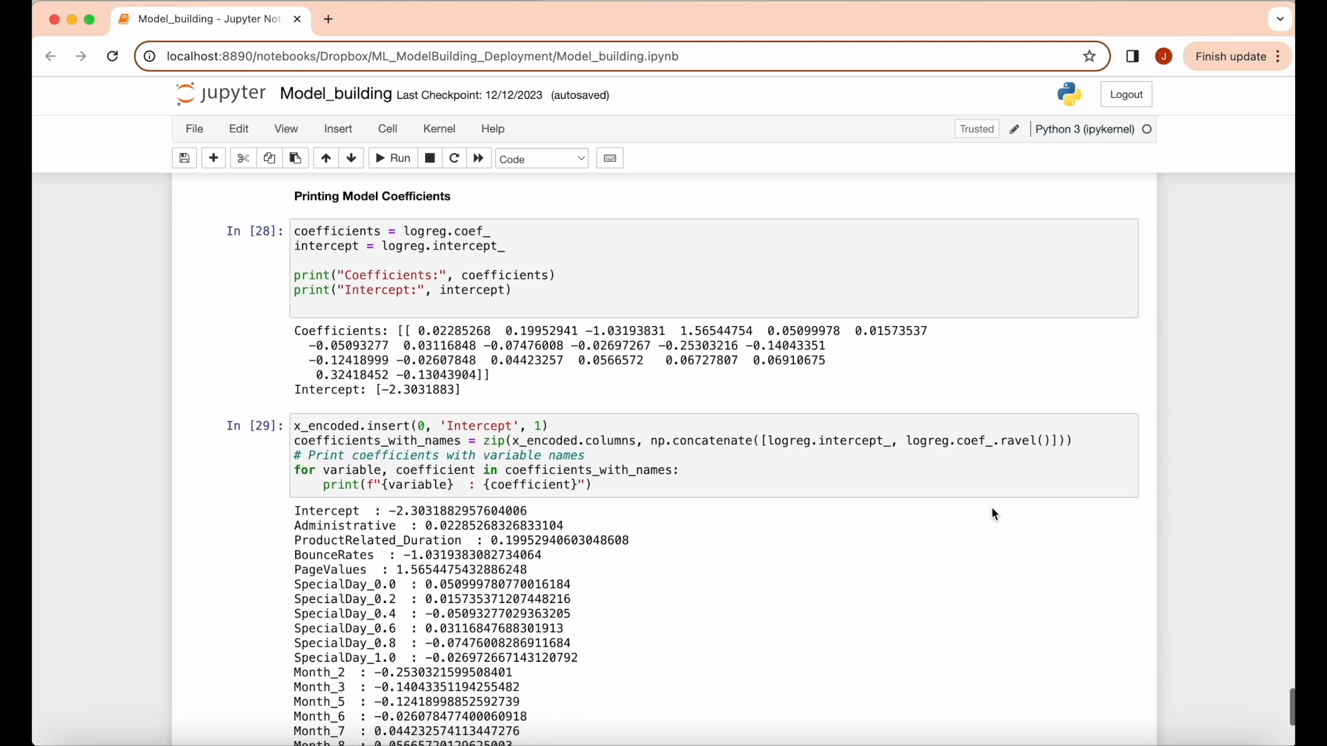
scroll(992, 506, "down", 2)
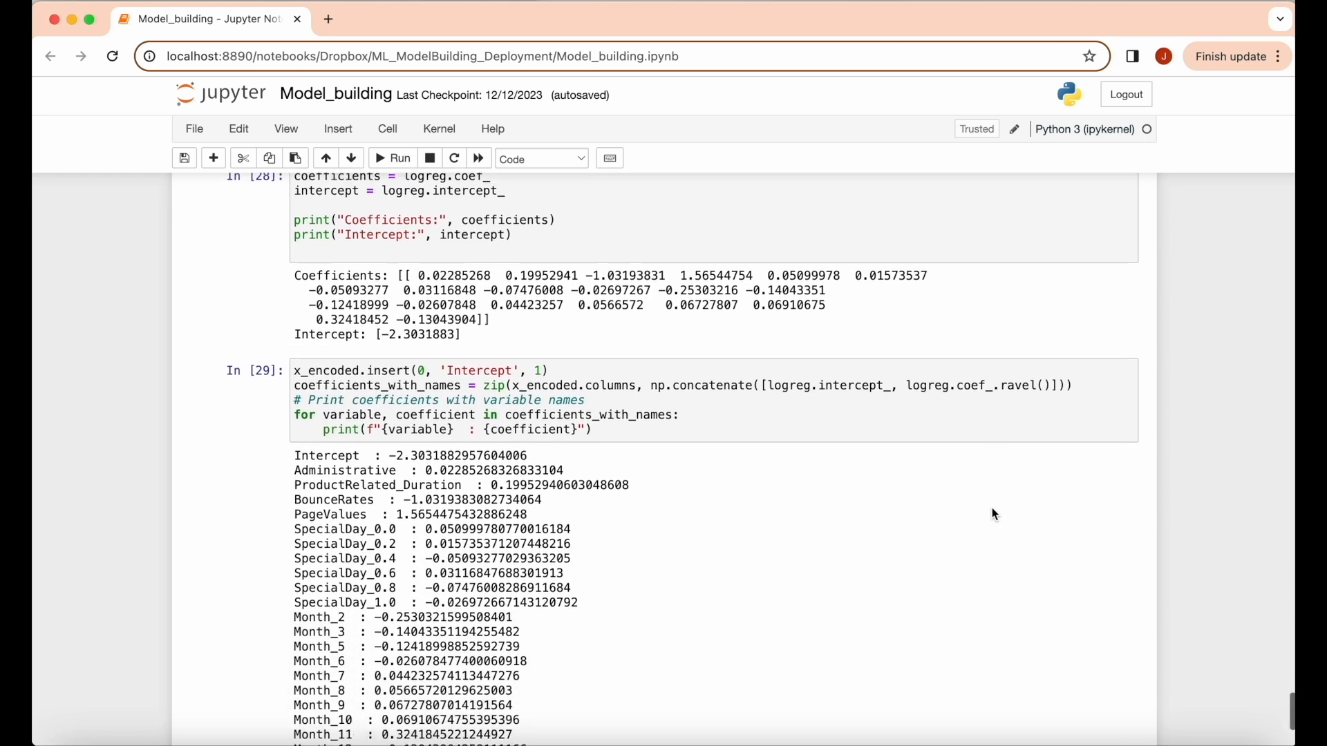
scroll(993, 506, "down", 2)
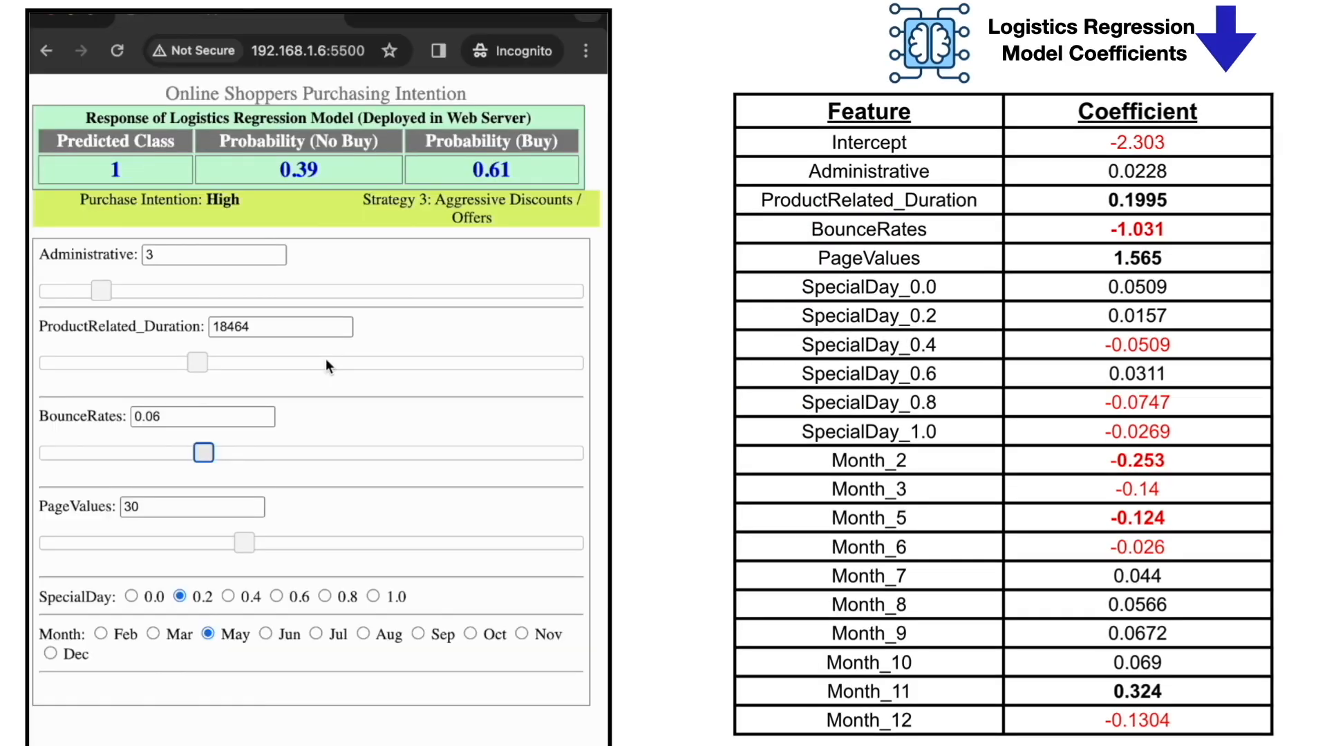
Step: Try duration 33652, bounce rate 0.13, duration 16957 and month November, ending at probability 0.448, Low intention
left_click(326, 361)
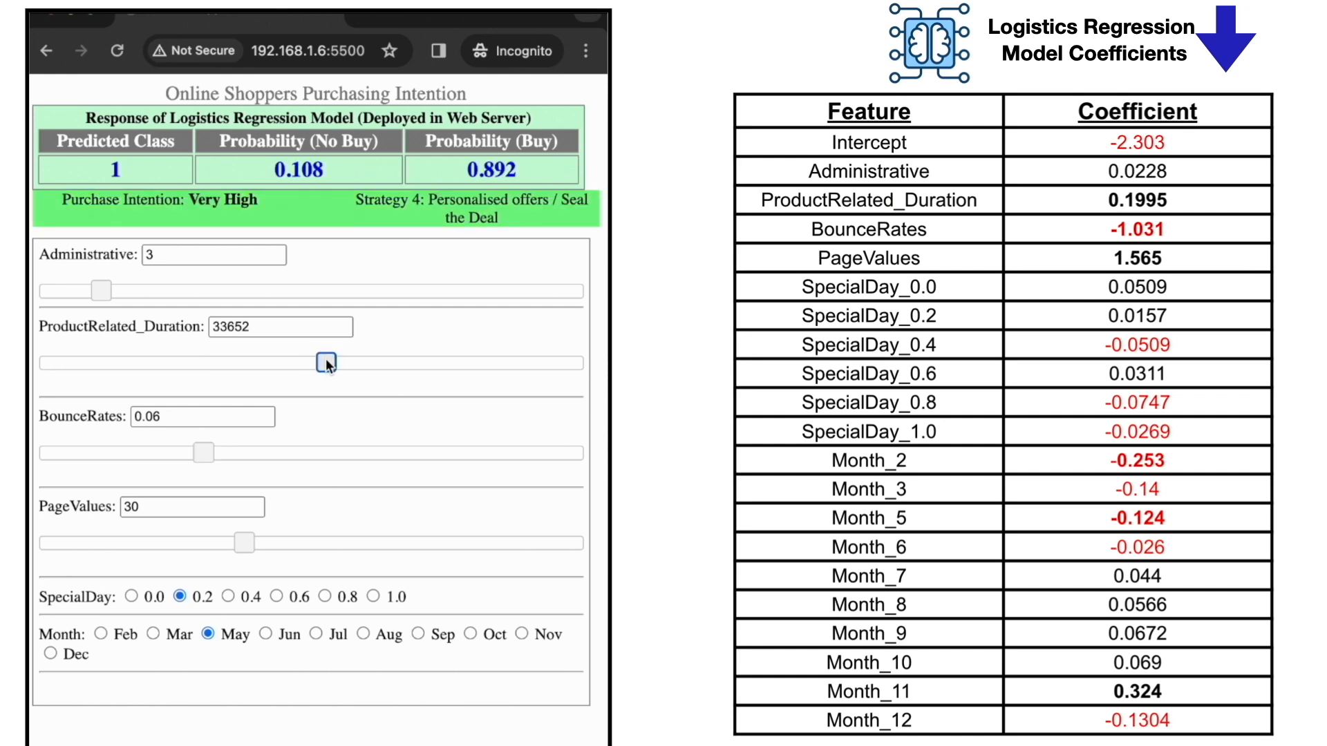
left_click(387, 453)
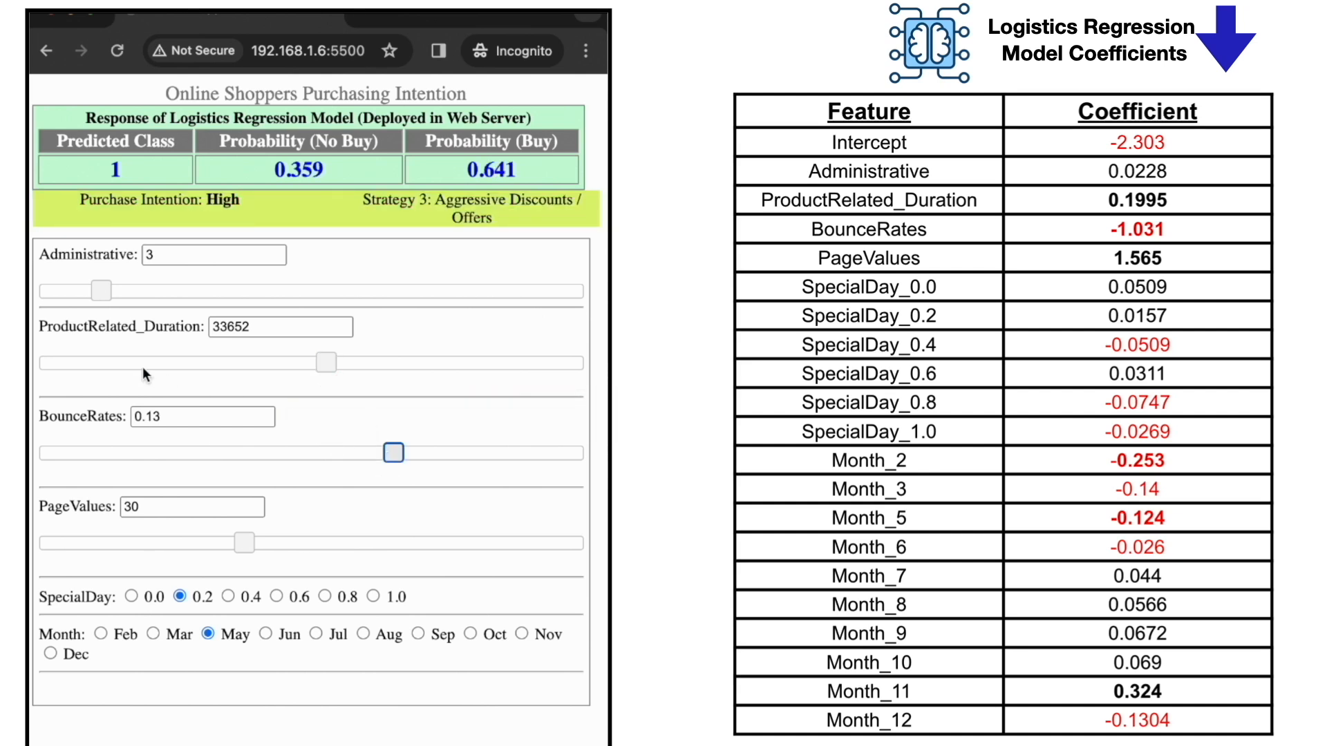
left_click(183, 366)
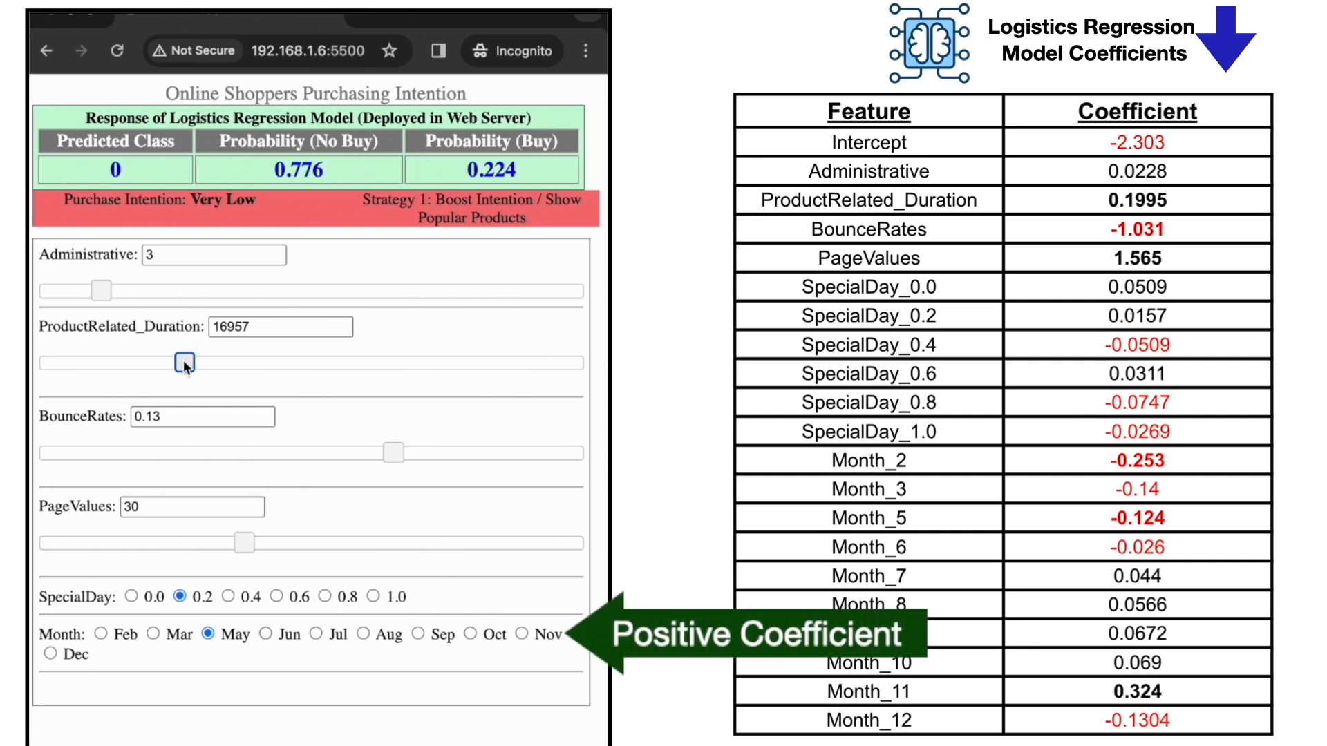
left_click(523, 634)
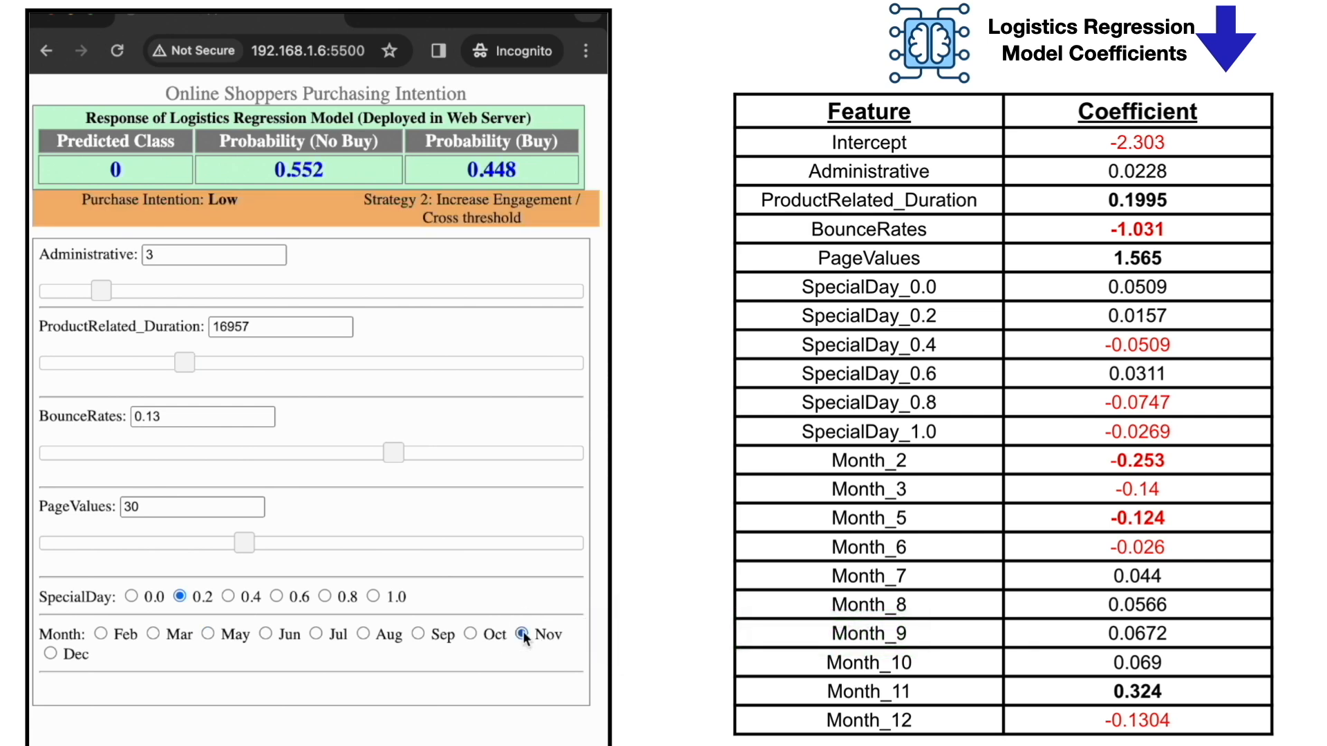
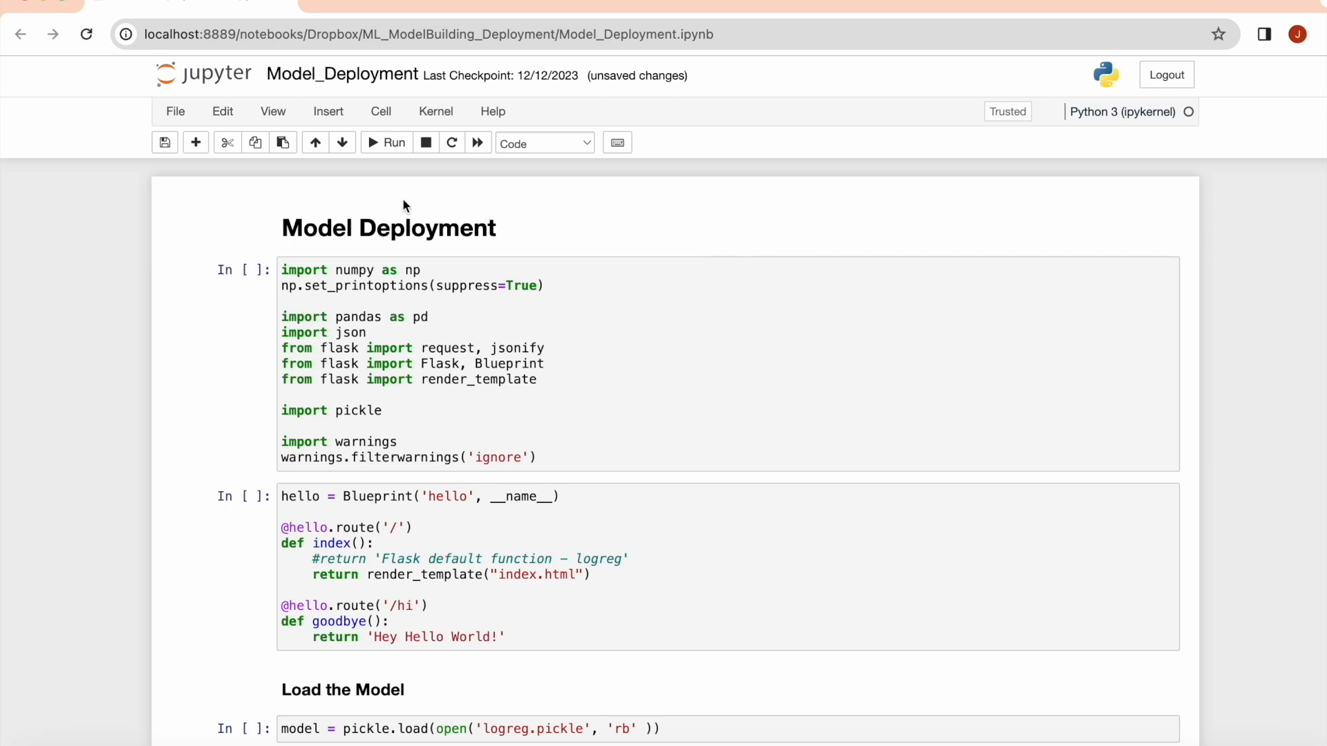
Step: Run the library imports and the Flask Blueprint route definition cells
left_click(319, 222)
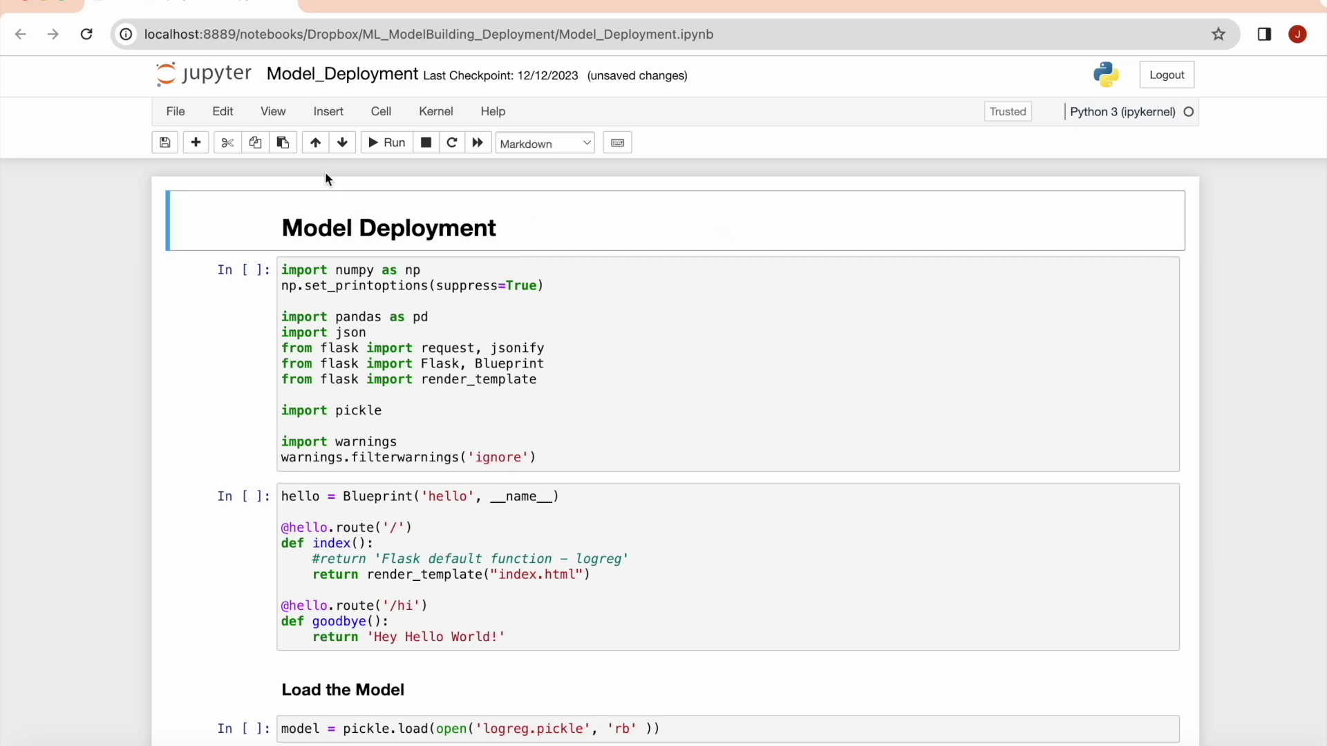
left_click(394, 143)
left_click(394, 143)
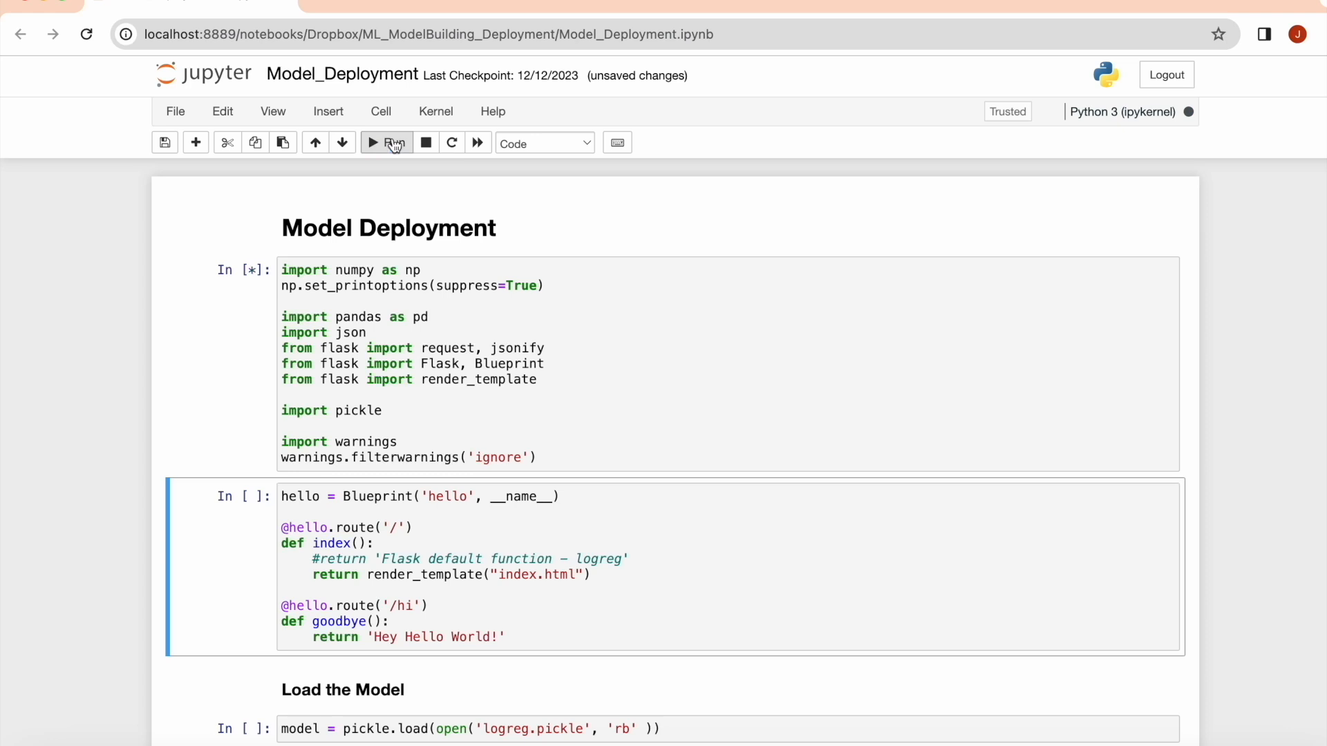
left_click(395, 144)
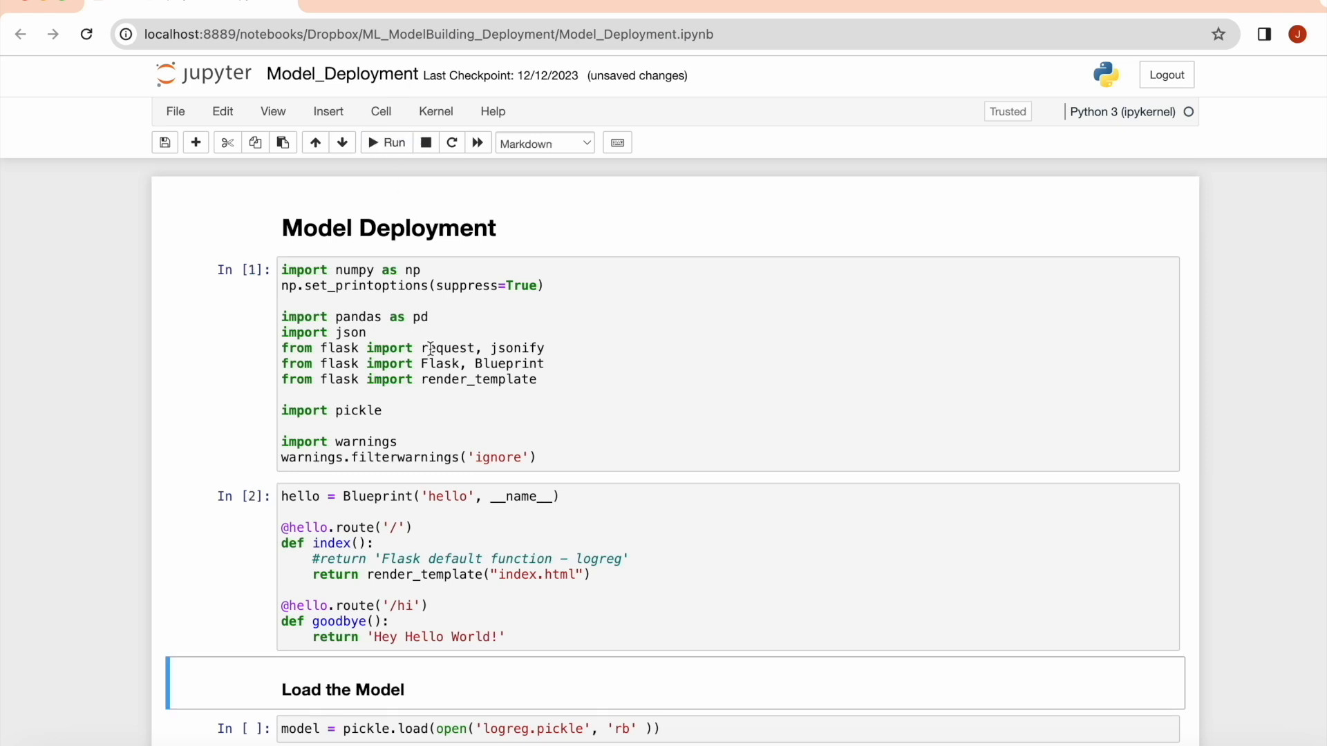
scroll(430, 349, "down", 3)
scroll(429, 349, "down", 3)
scroll(430, 350, "down", 3)
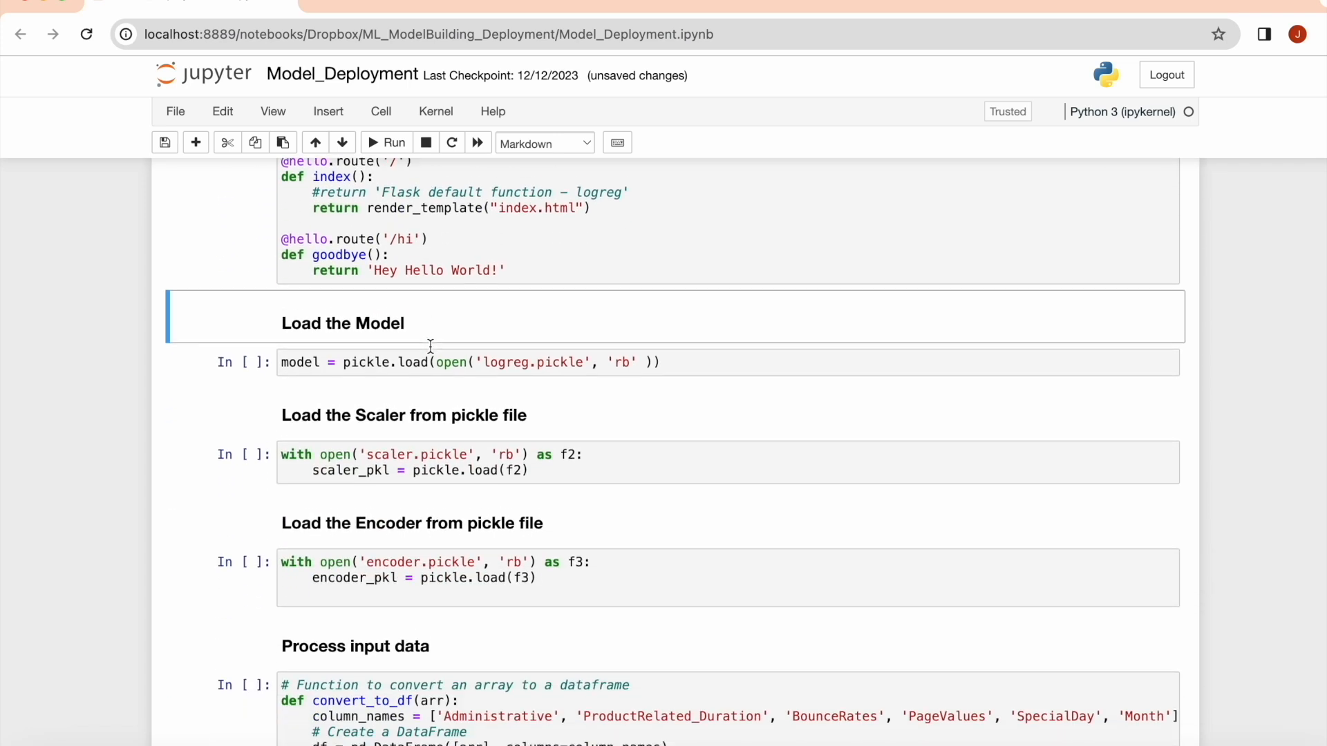
scroll(429, 349, "down", 3)
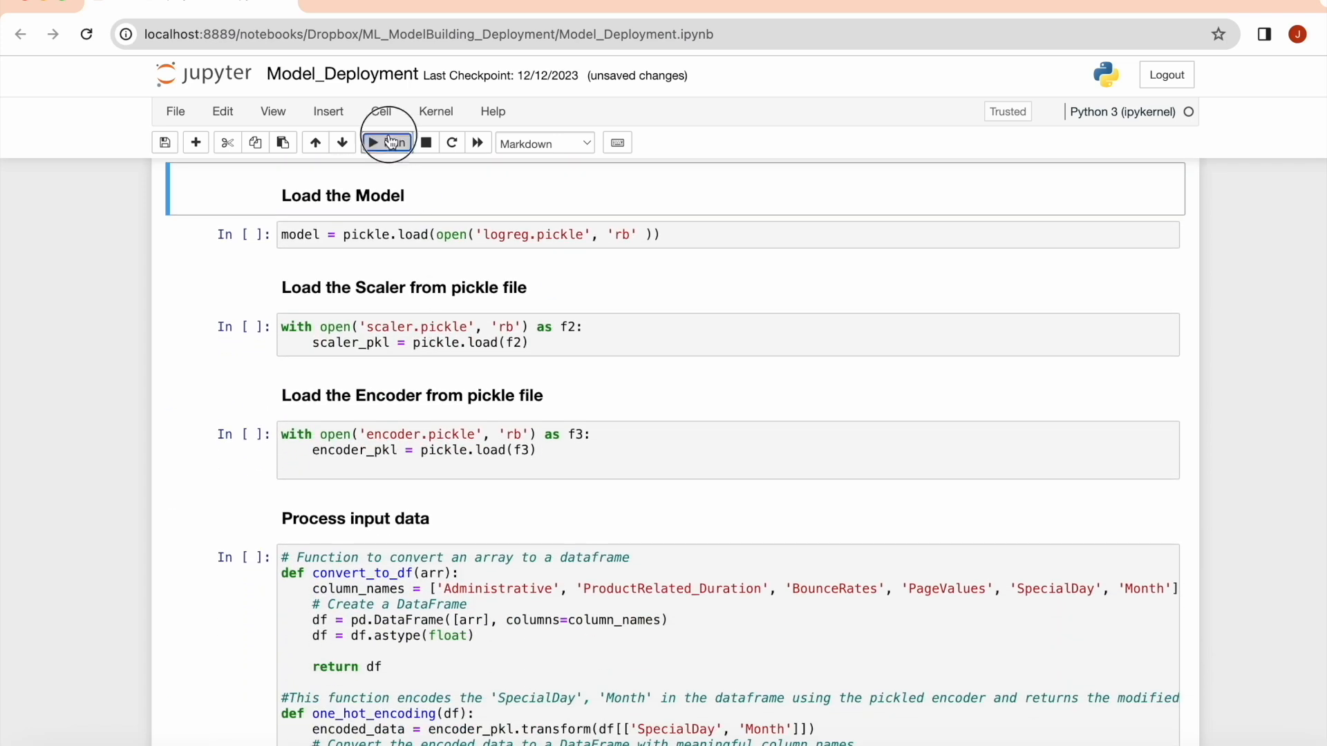
Step: Run the cells loading the pickled model, scaler and encoder
left_click(394, 143)
left_click(394, 144)
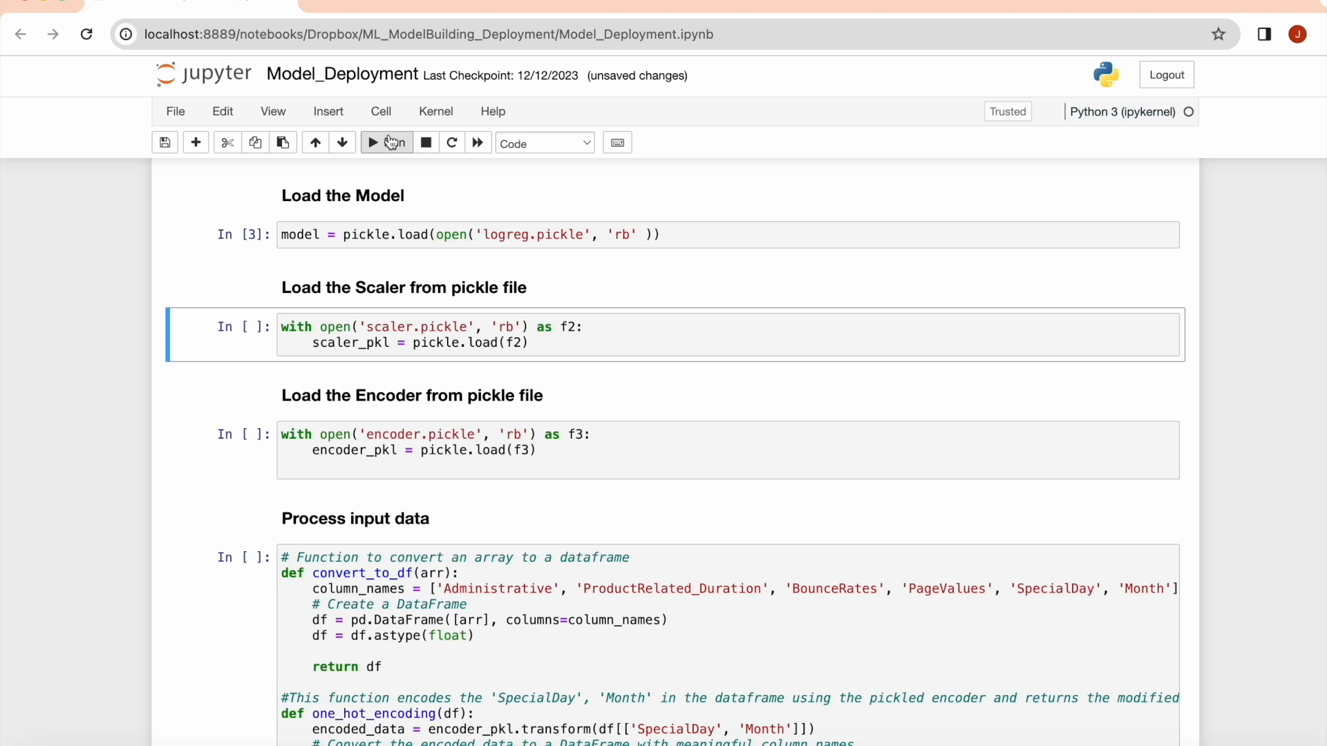
left_click(395, 143)
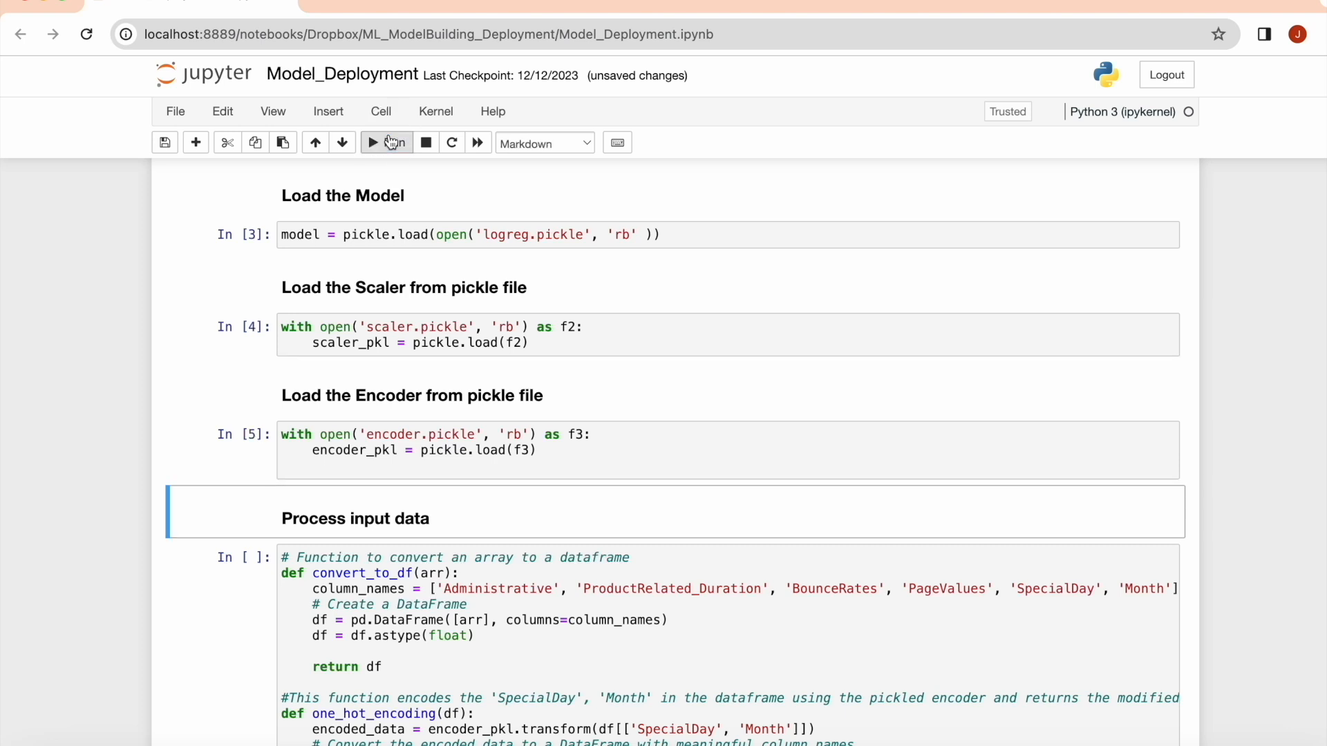
scroll(602, 407, "down", 3)
scroll(601, 406, "down", 2)
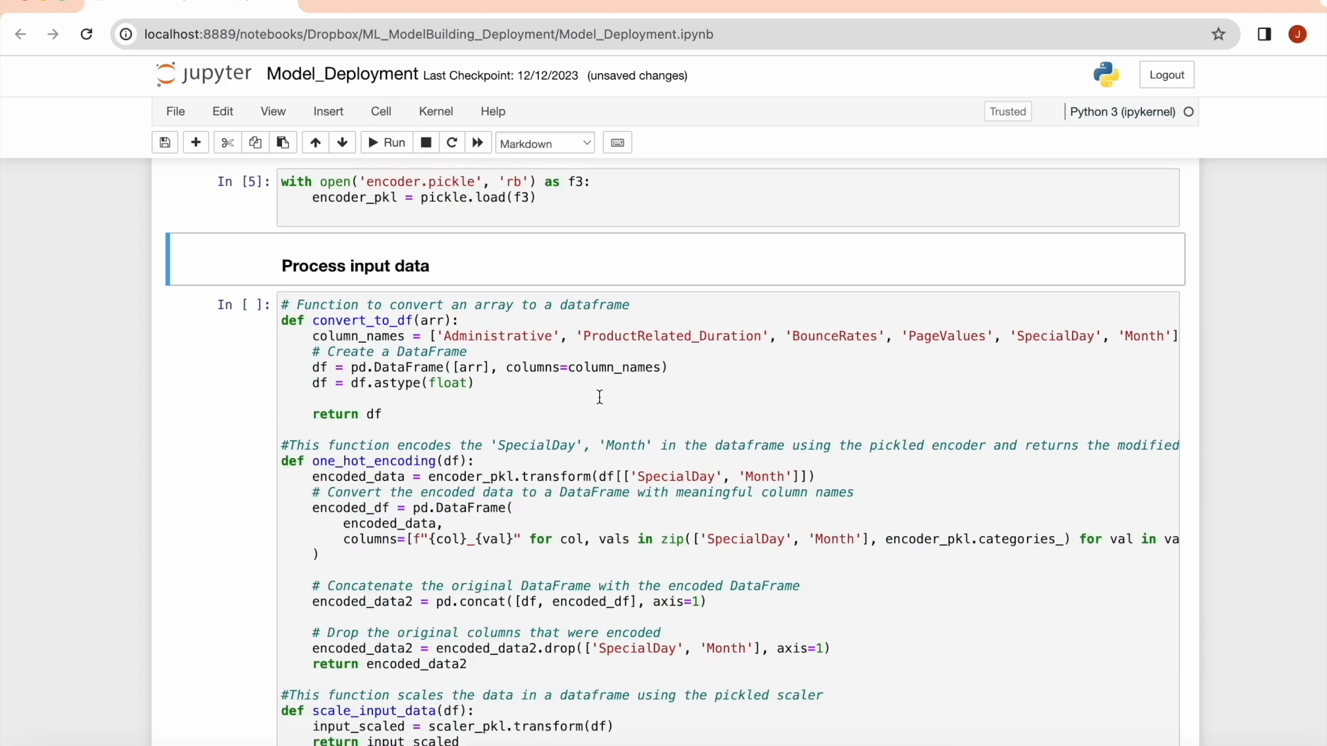
scroll(599, 399, "right", 3)
scroll(599, 400, "down", 1)
scroll(599, 399, "left", 3)
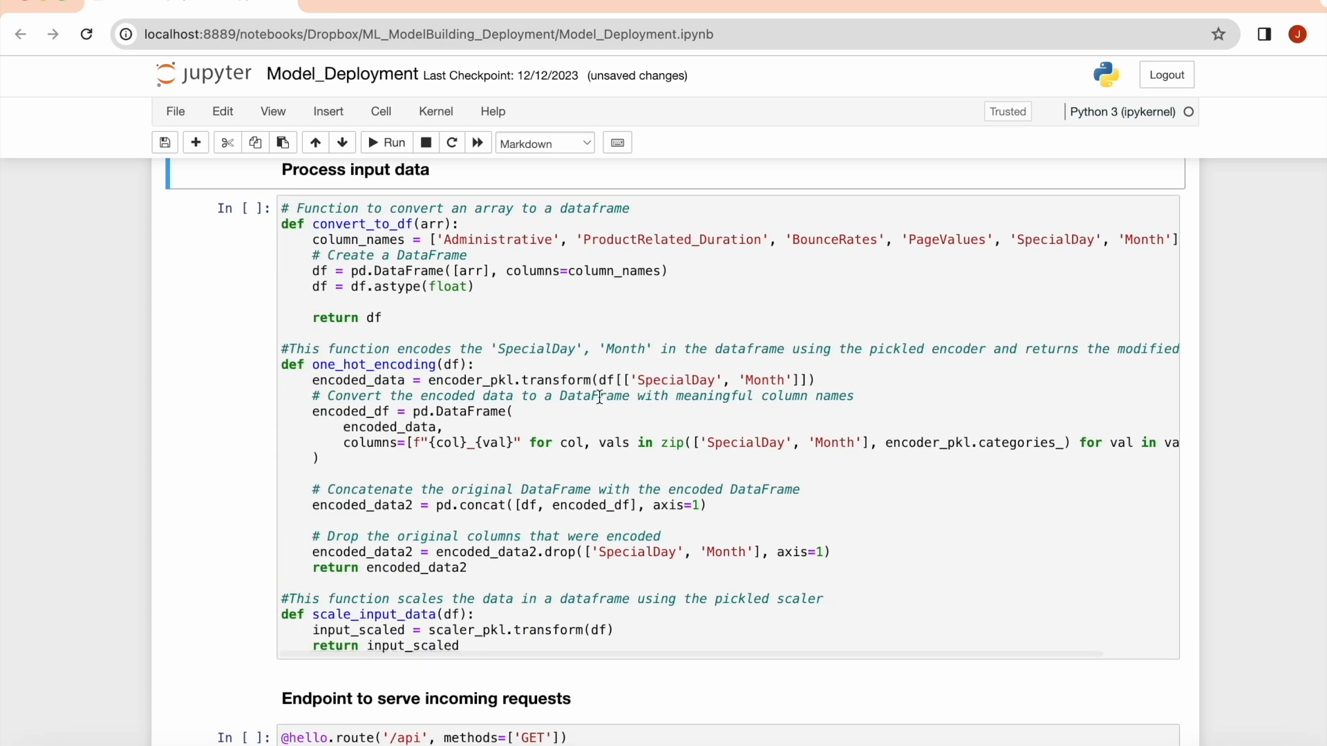
Step: Run the input-processing helper functions and the /api prediction endpoint cells
left_click(389, 143)
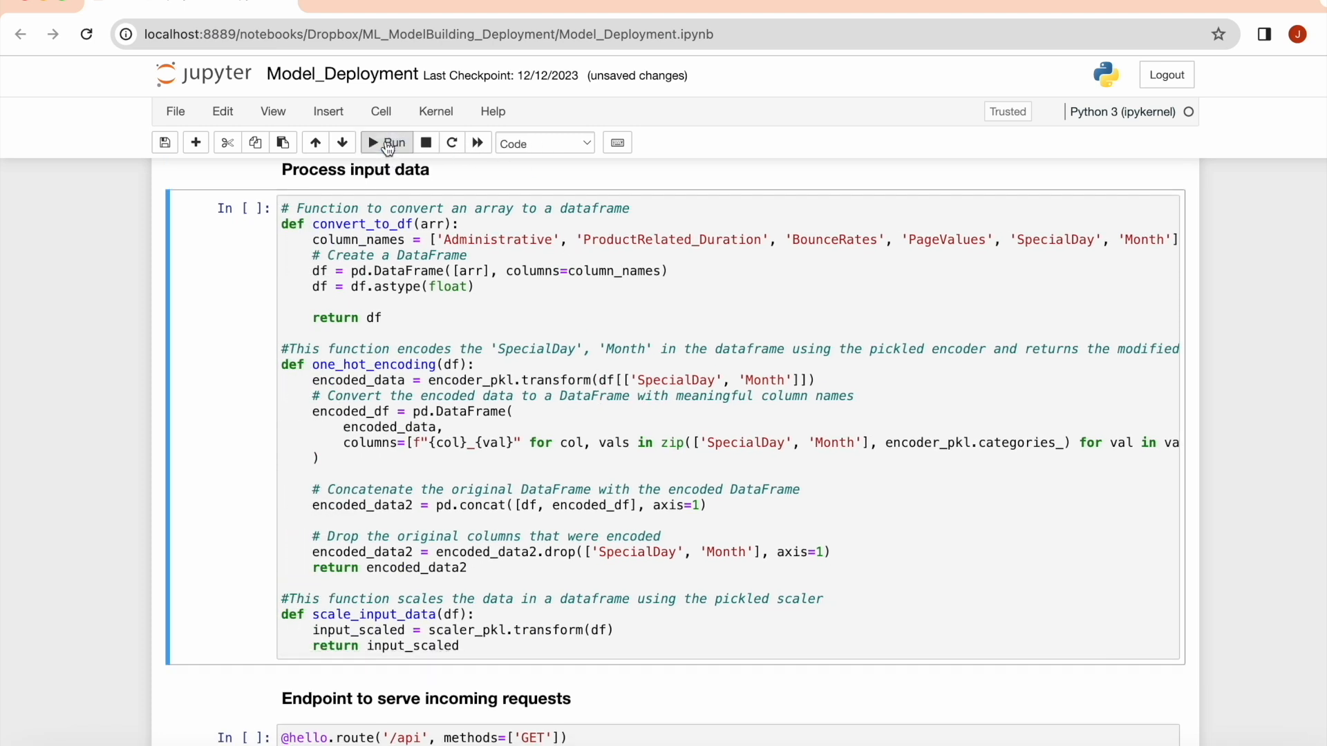
left_click(389, 143)
scroll(563, 467, "down", 5)
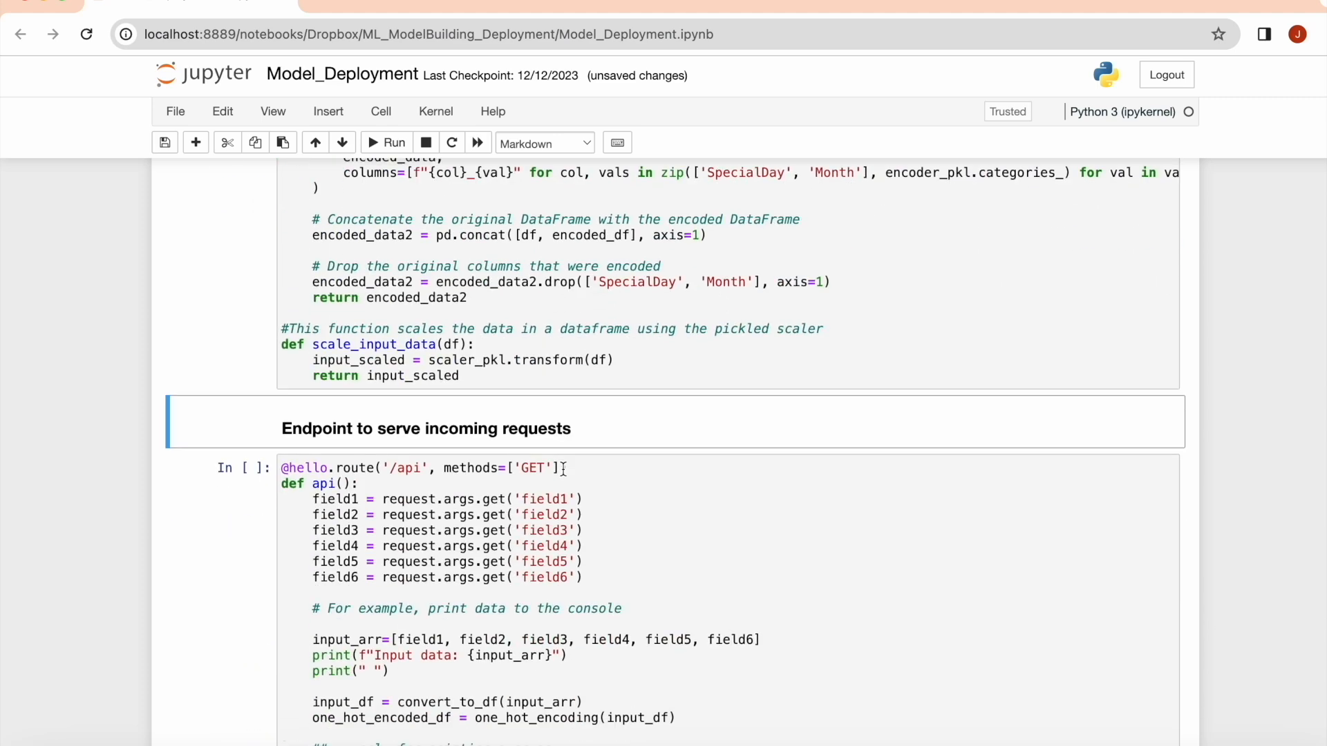
scroll(563, 466, "down", 5)
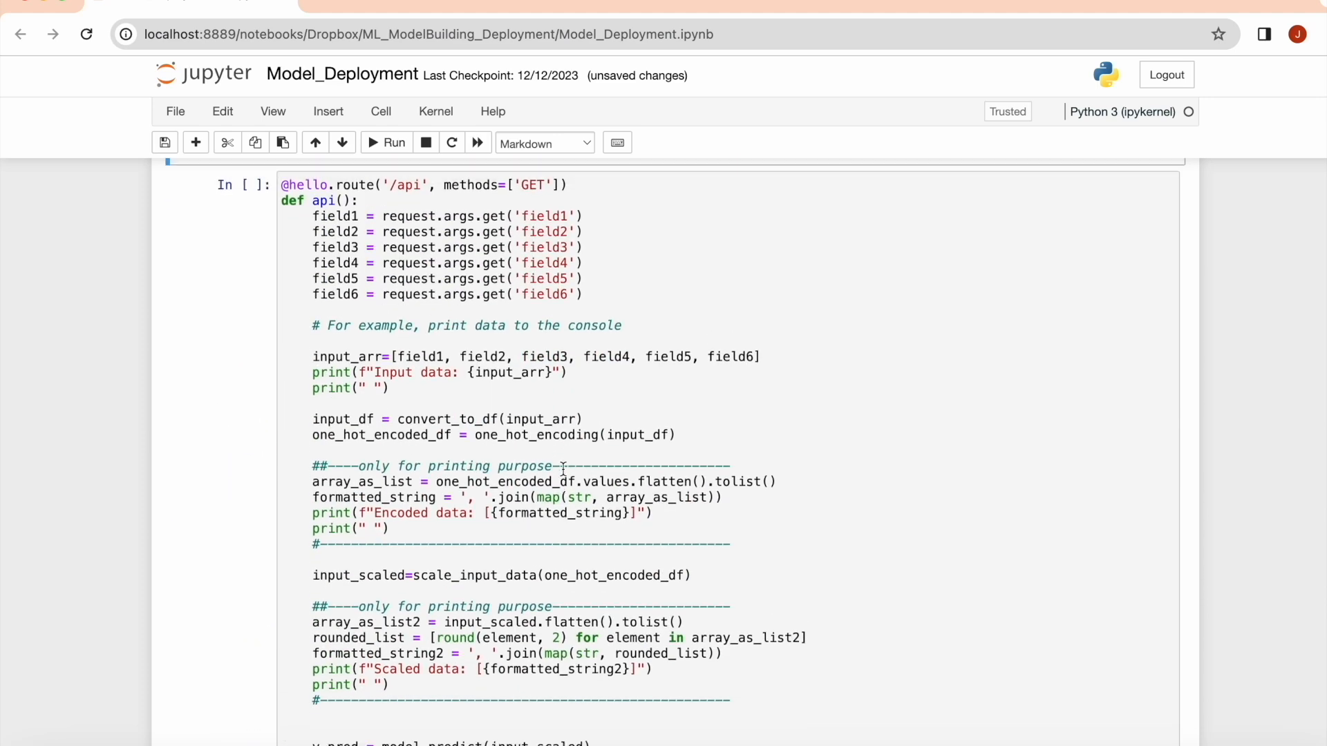
scroll(563, 466, "up", 1)
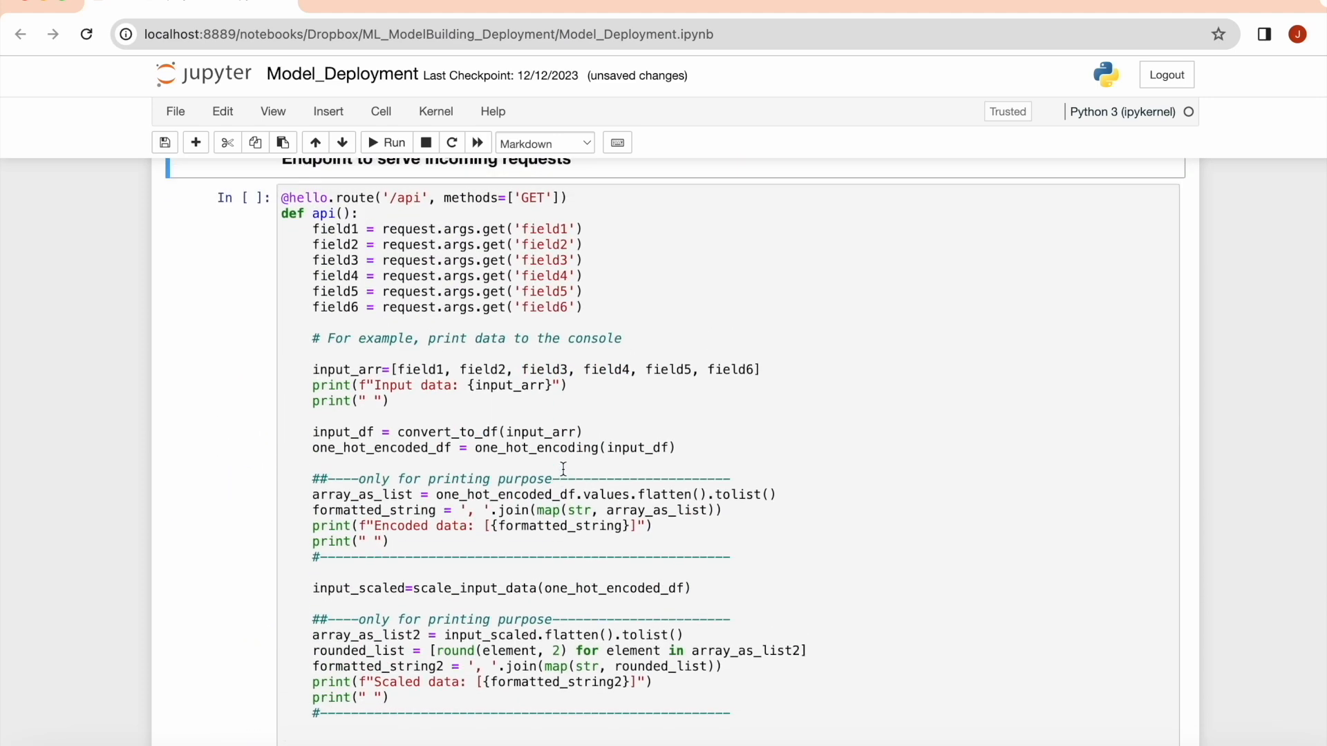
scroll(830, 497, "down", 5)
scroll(829, 498, "down", 3)
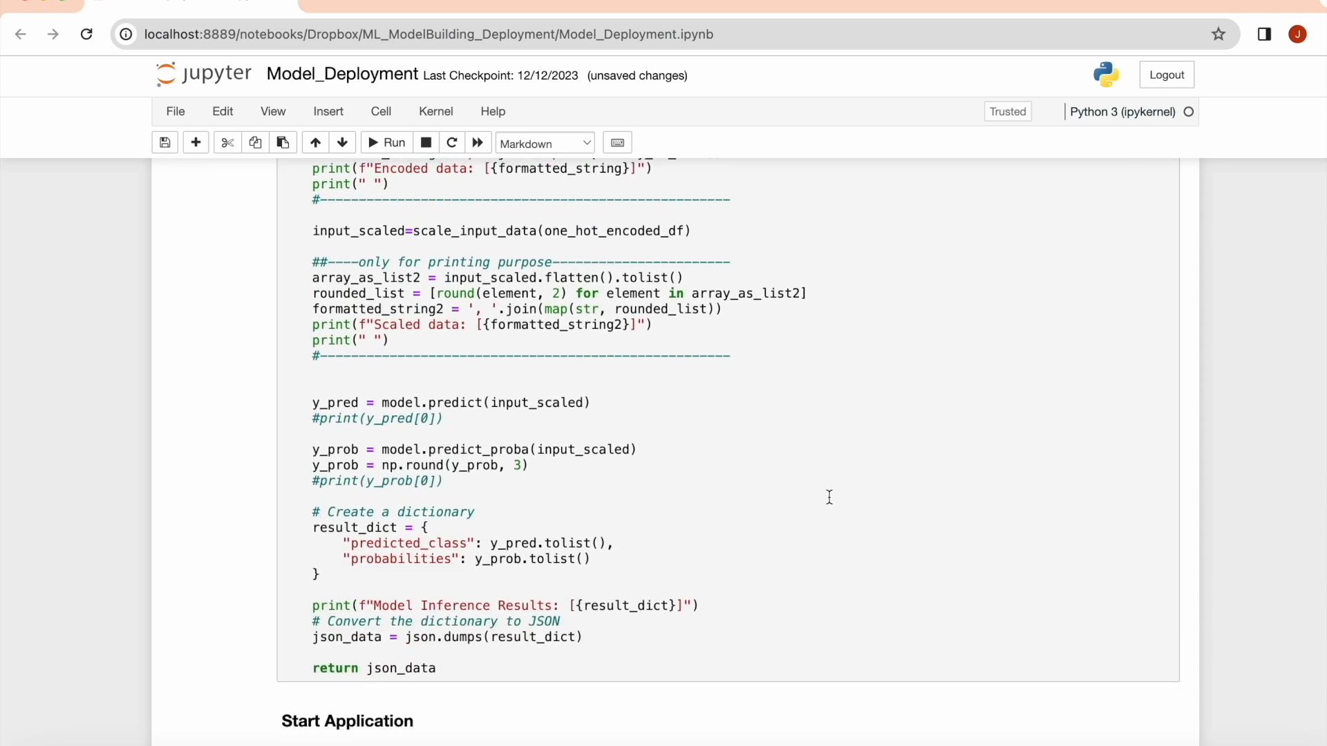
left_click(830, 498)
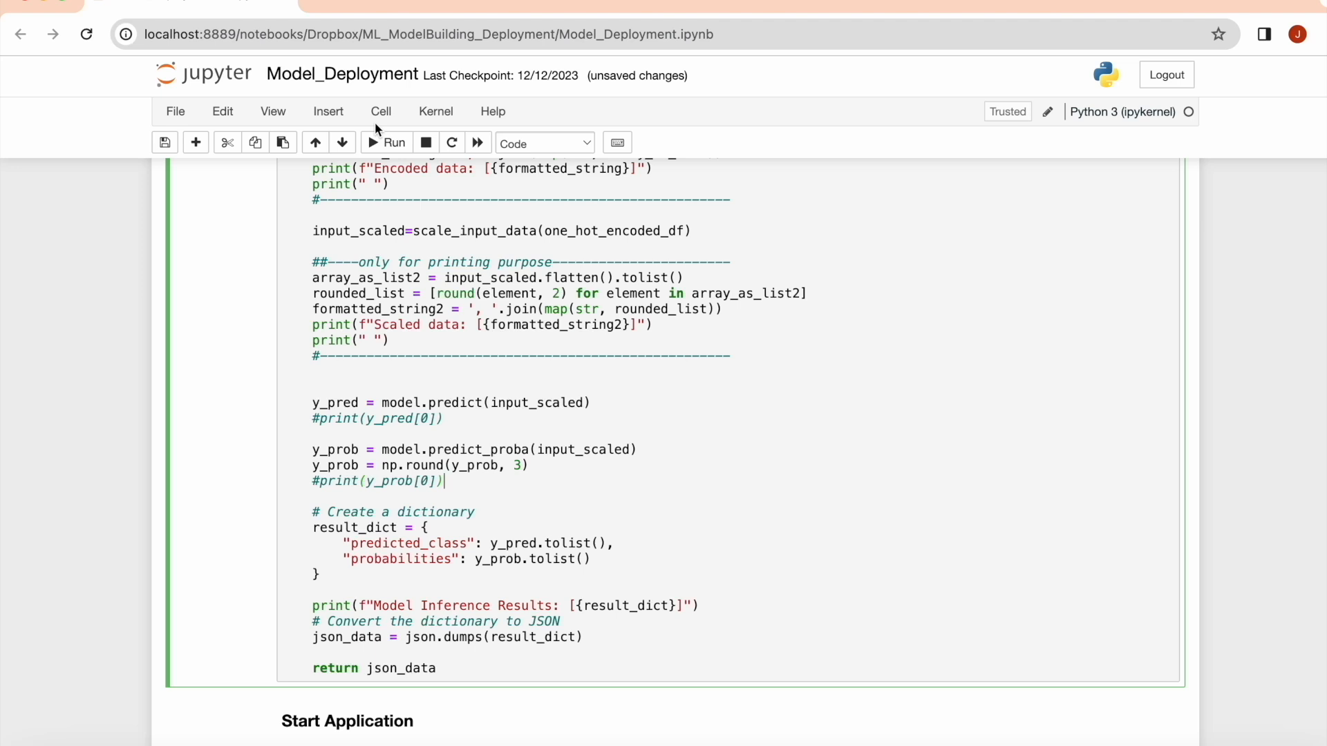
left_click(385, 143)
scroll(516, 425, "down", 3)
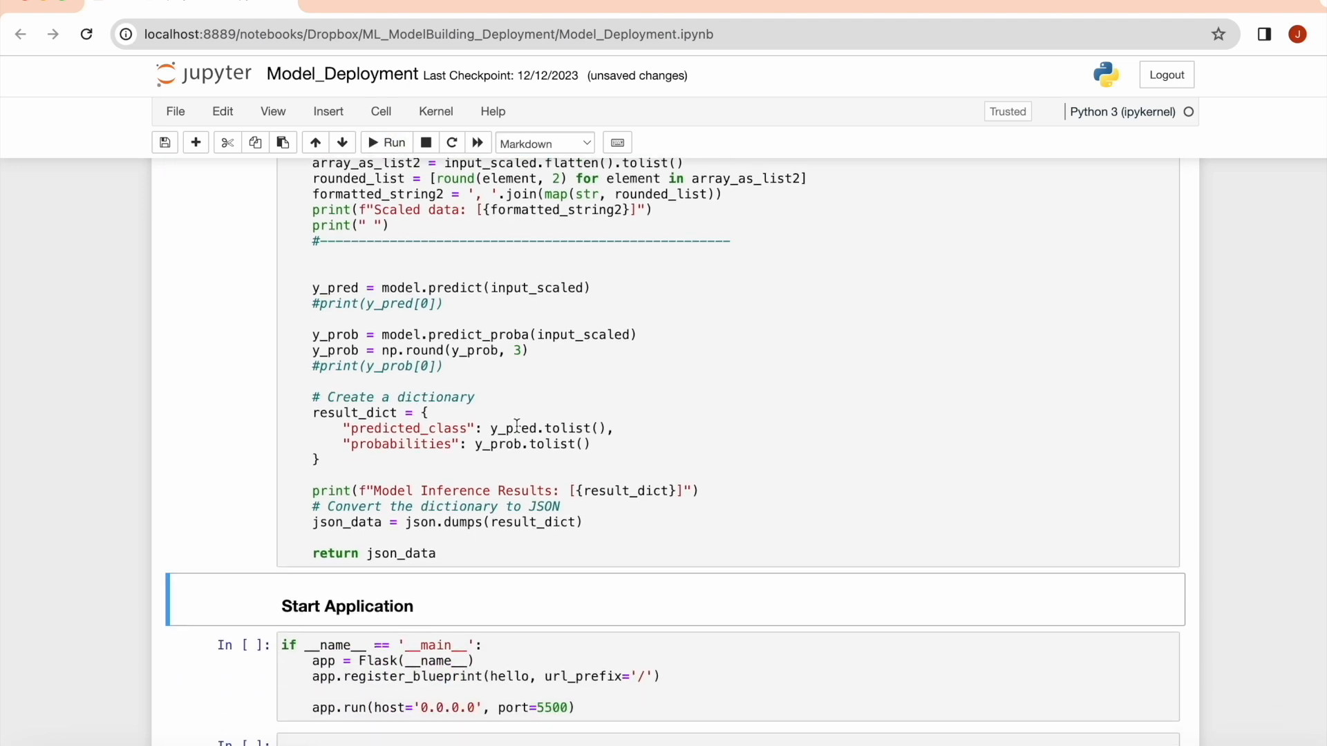
scroll(516, 425, "down", 3)
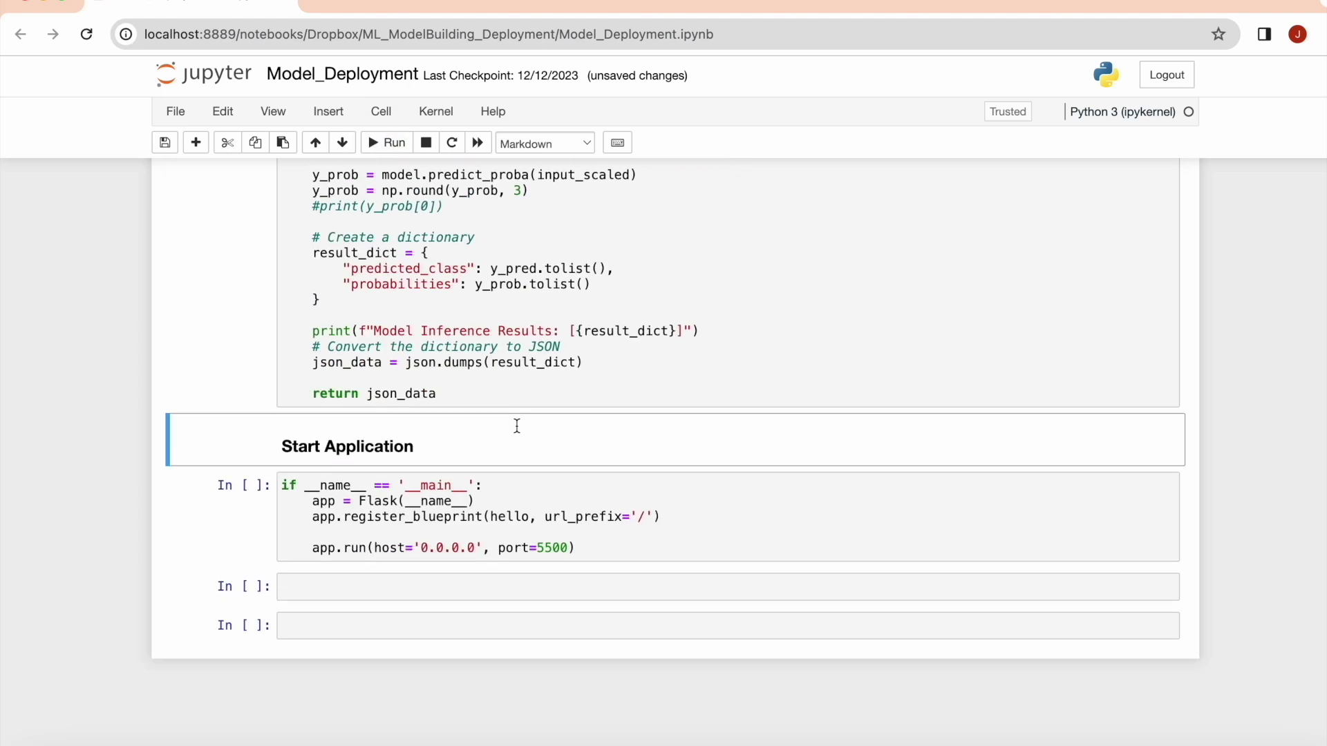
left_click(391, 143)
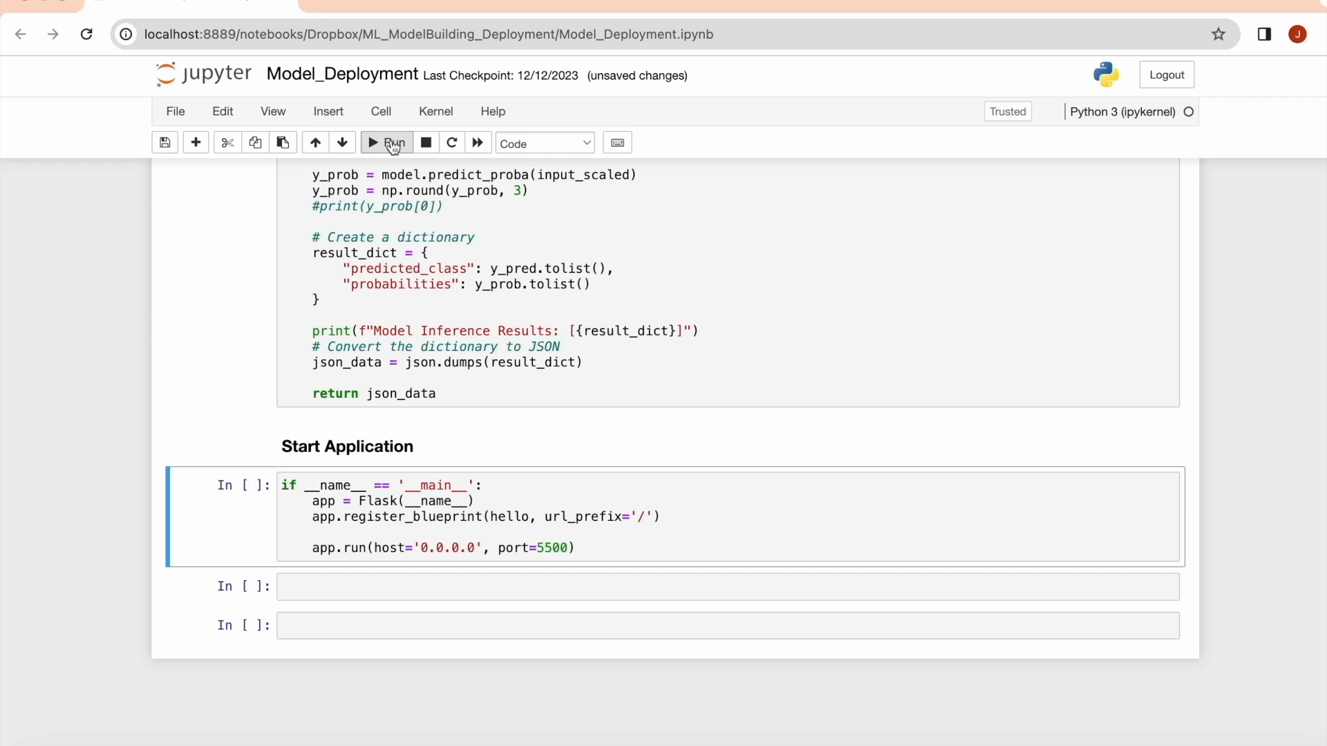
Step: Save the notebook, start Flask on port 5500 and load the Online Shoppers form at 192.168.1.6:5500
key("ctrl+s")
left_click(391, 143)
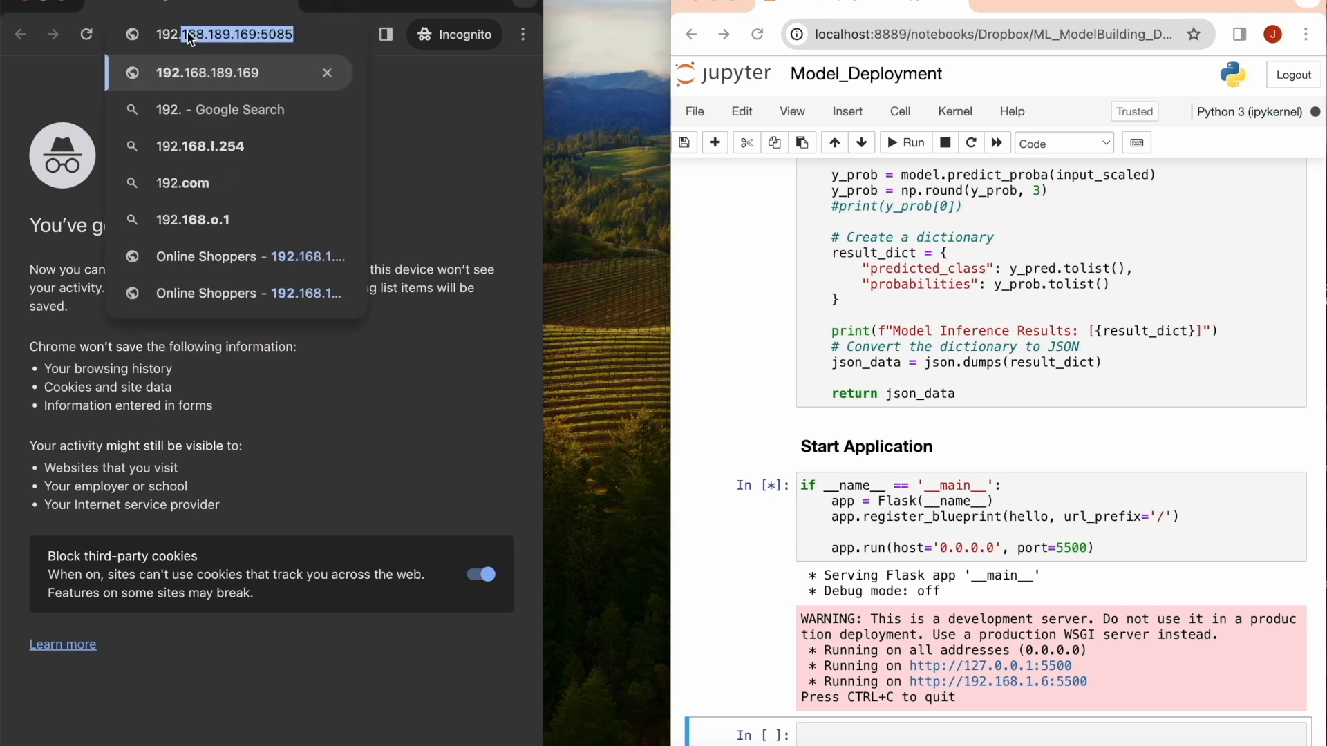
type("68.1.6:5500")
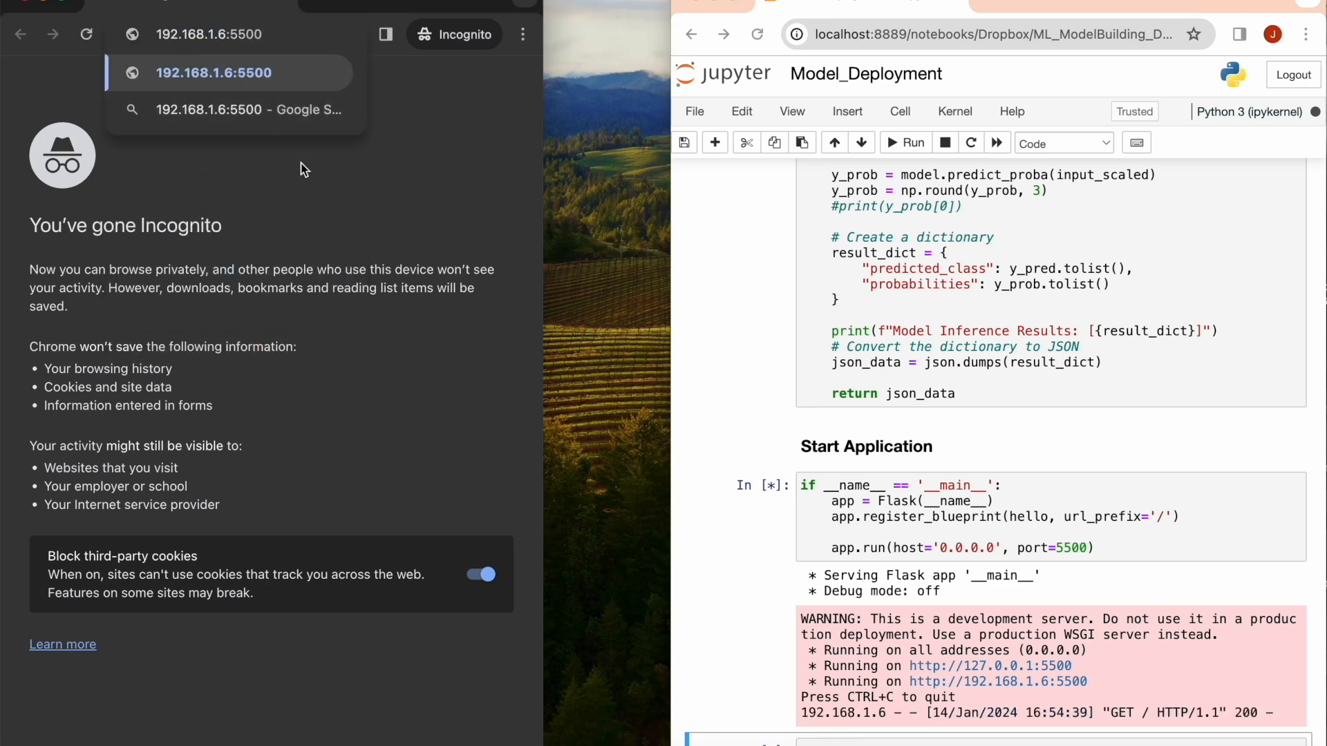
key("Return")
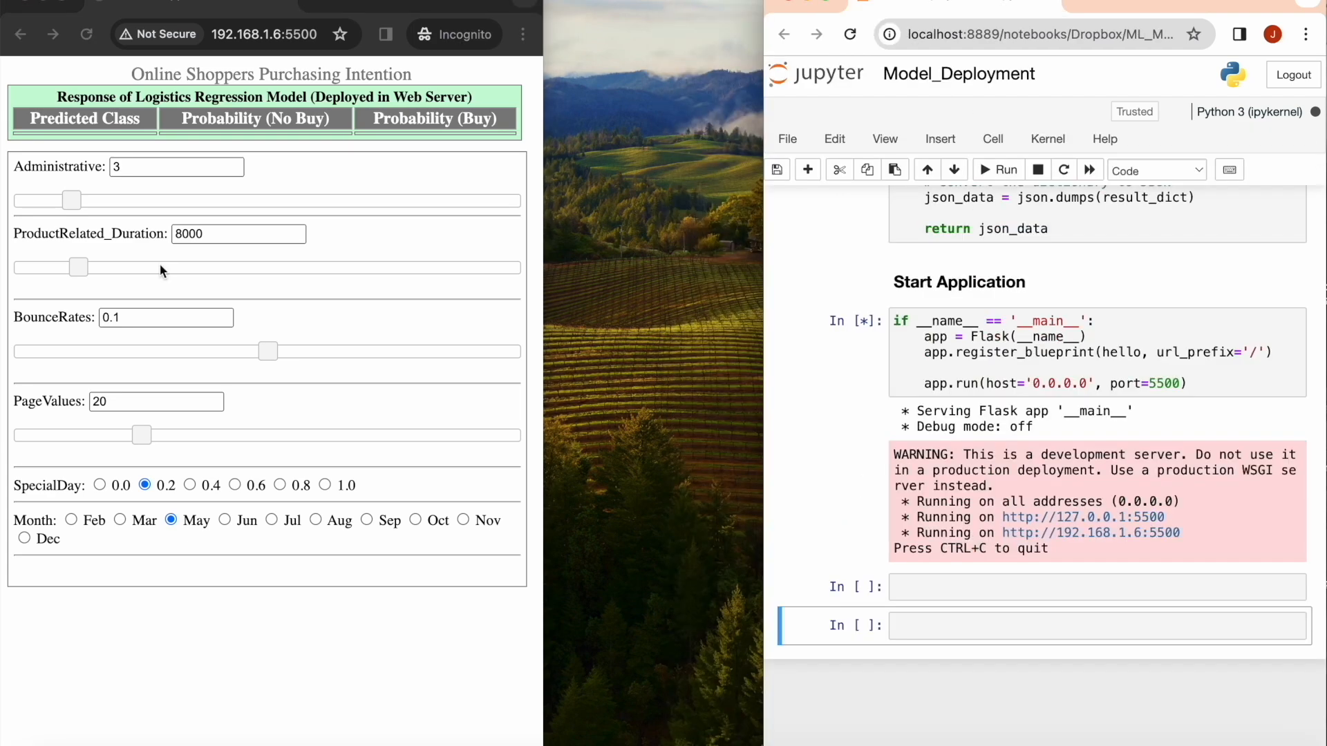
Step: Set ProductRelated_Duration 18464, PageValues 30 and BounceRates 0.06 to get class 1 with 0.61 buy probability
left_click(160, 269)
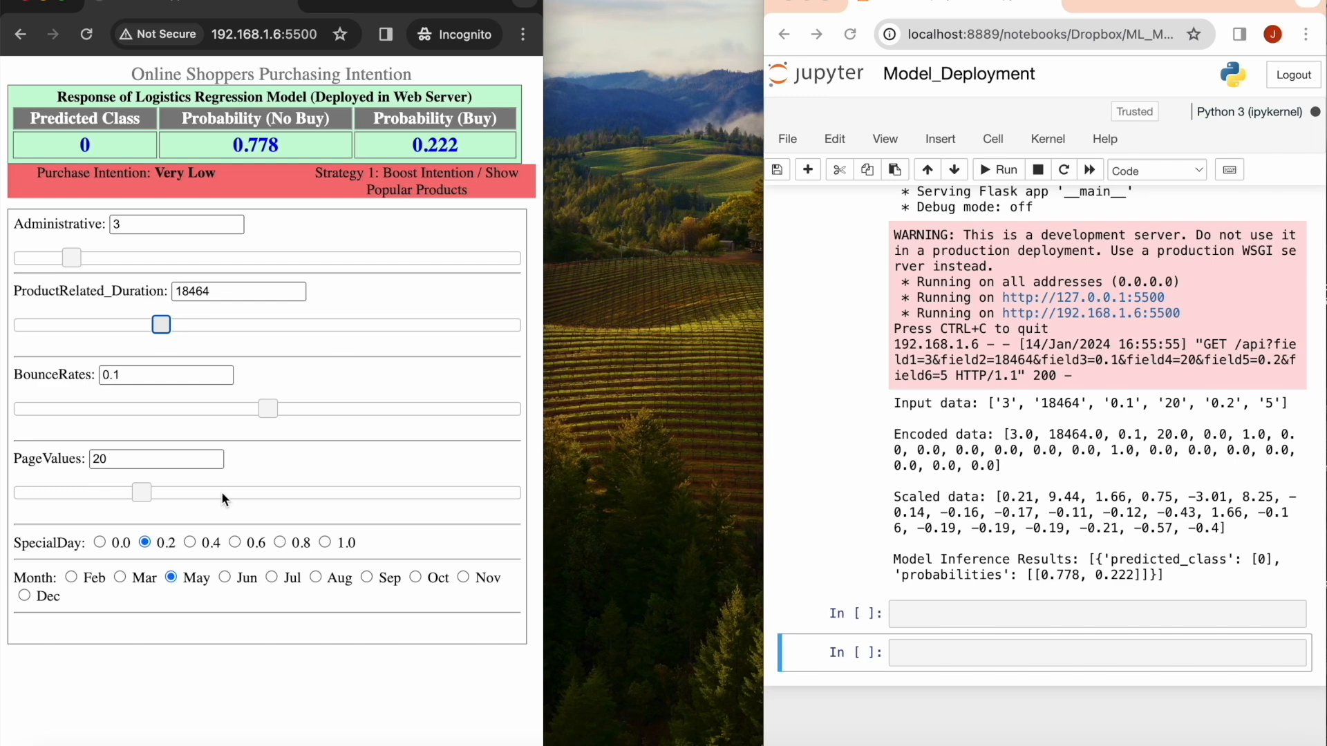
left_click(204, 491)
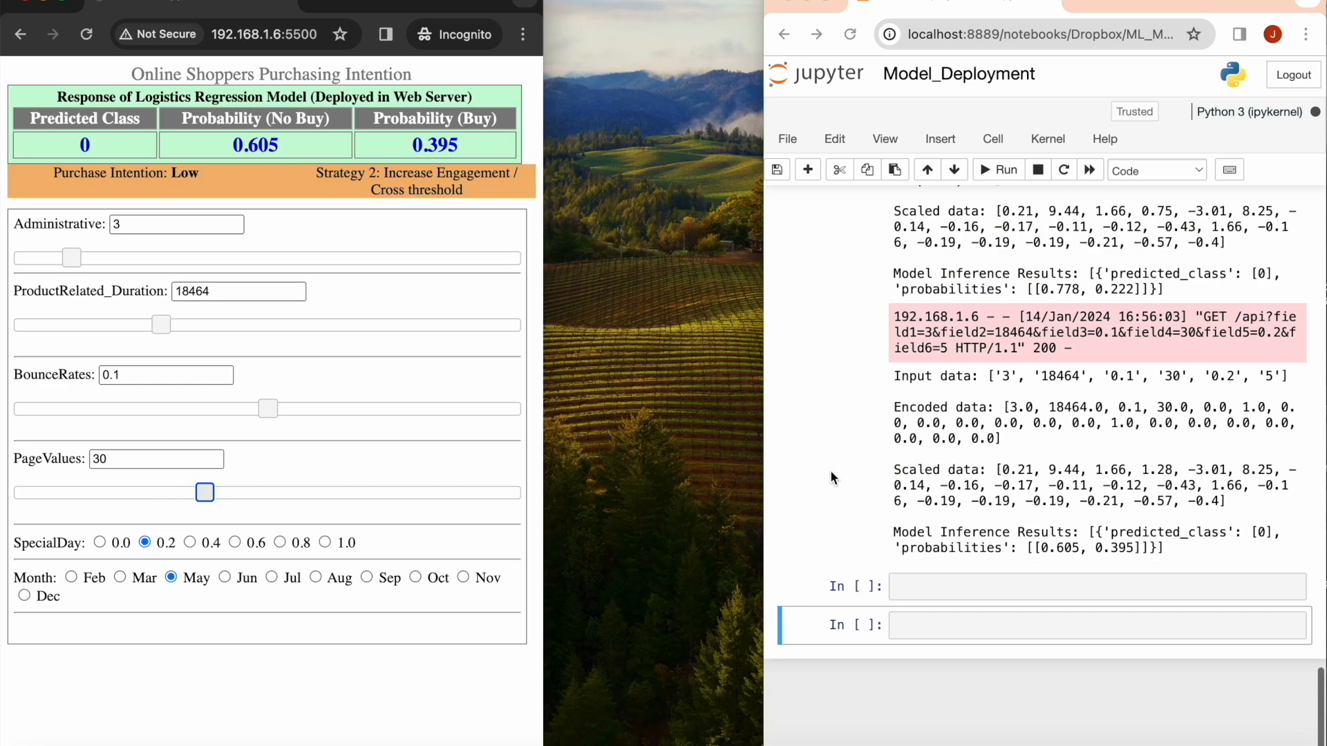
left_click(165, 408)
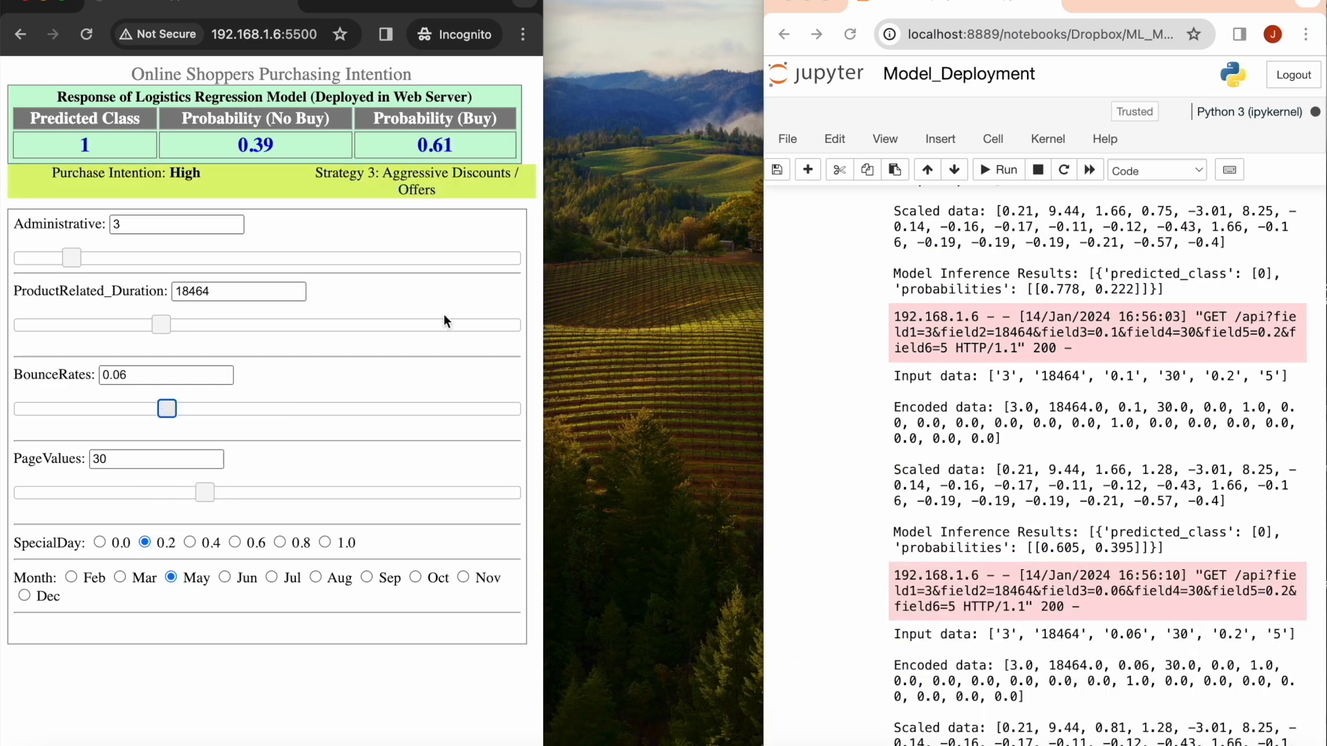
scroll(814, 529, "down", 5)
scroll(814, 529, "down", 3)
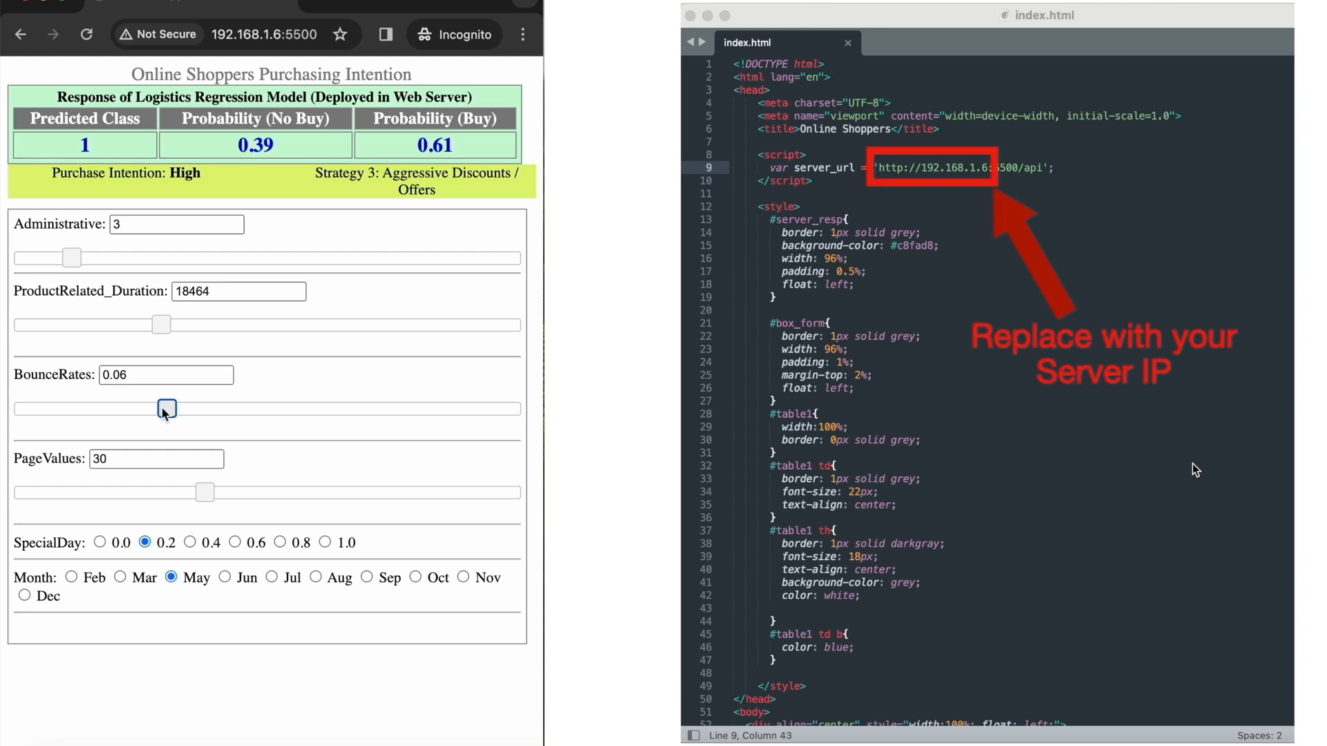
scroll(1192, 463, "down", 5)
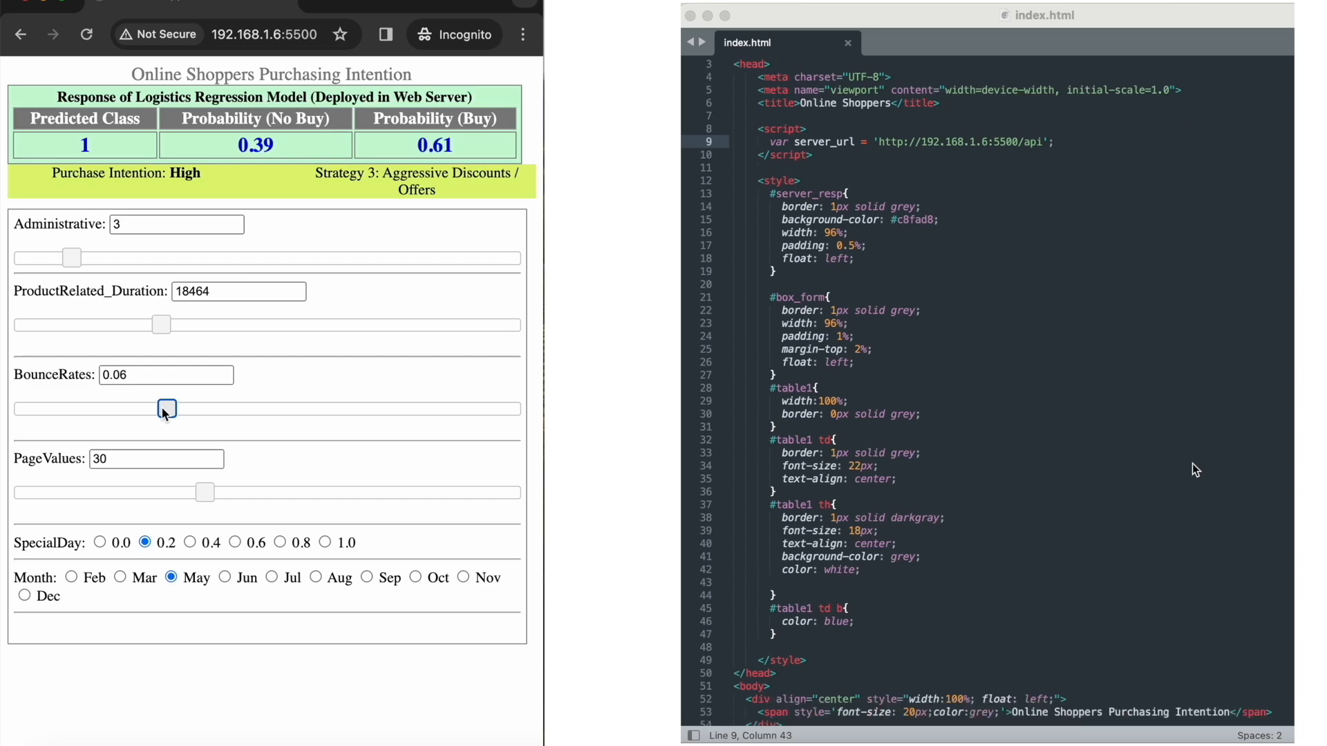
scroll(1192, 464, "down", 5)
scroll(1192, 464, "down", 5)
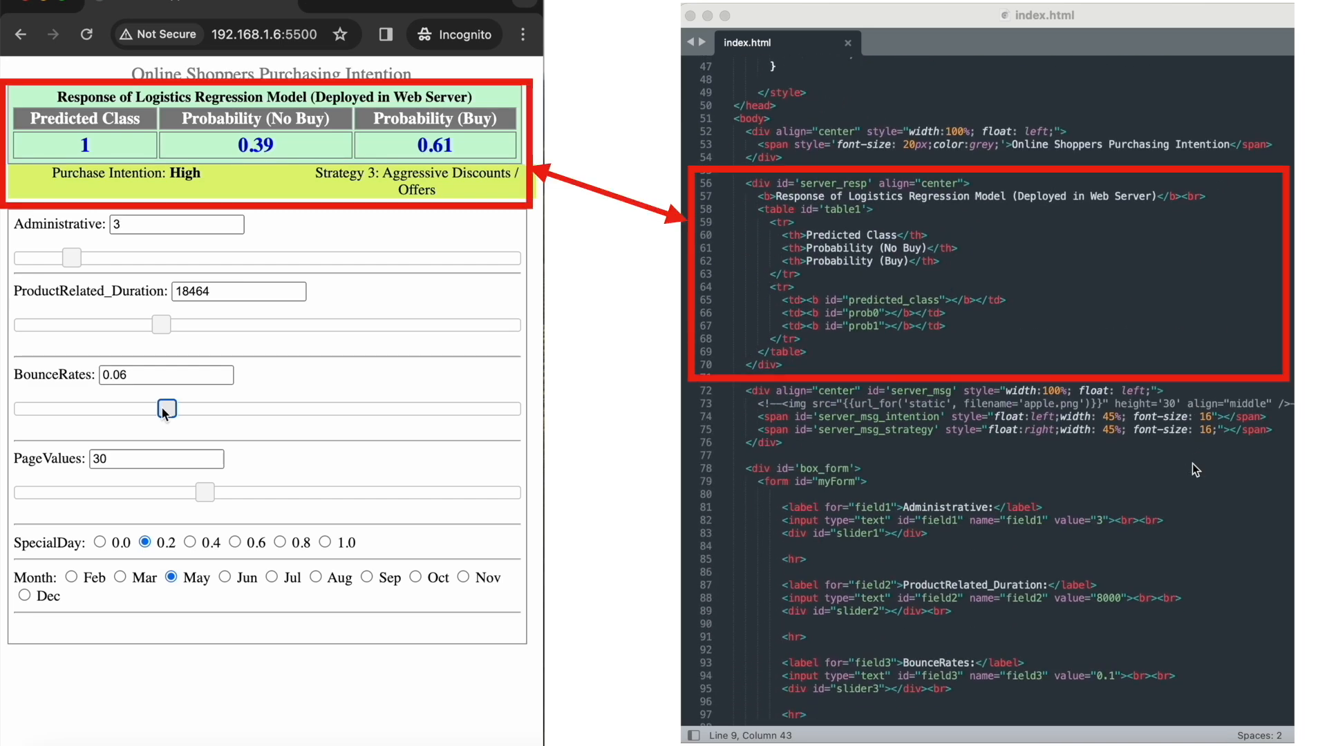
scroll(1192, 463, "down", 4)
scroll(1192, 463, "down", 4)
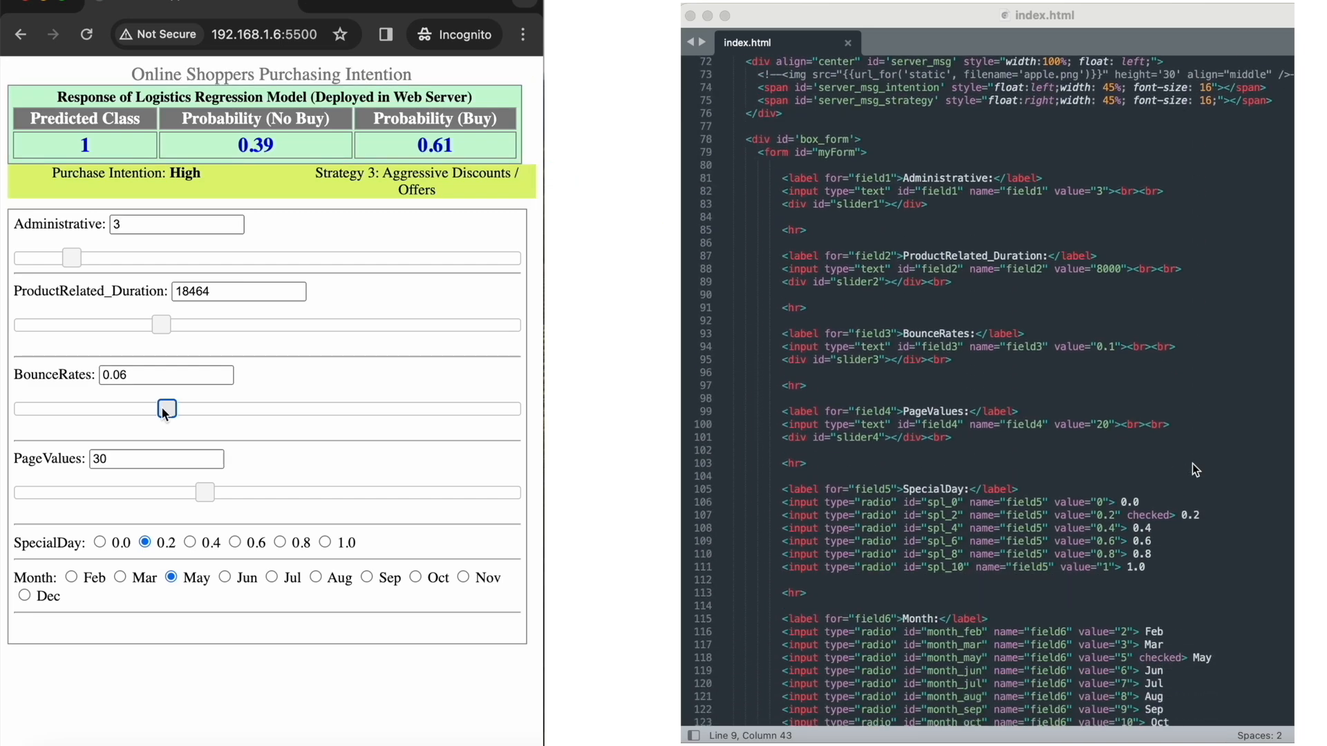
scroll(1192, 463, "down", 3)
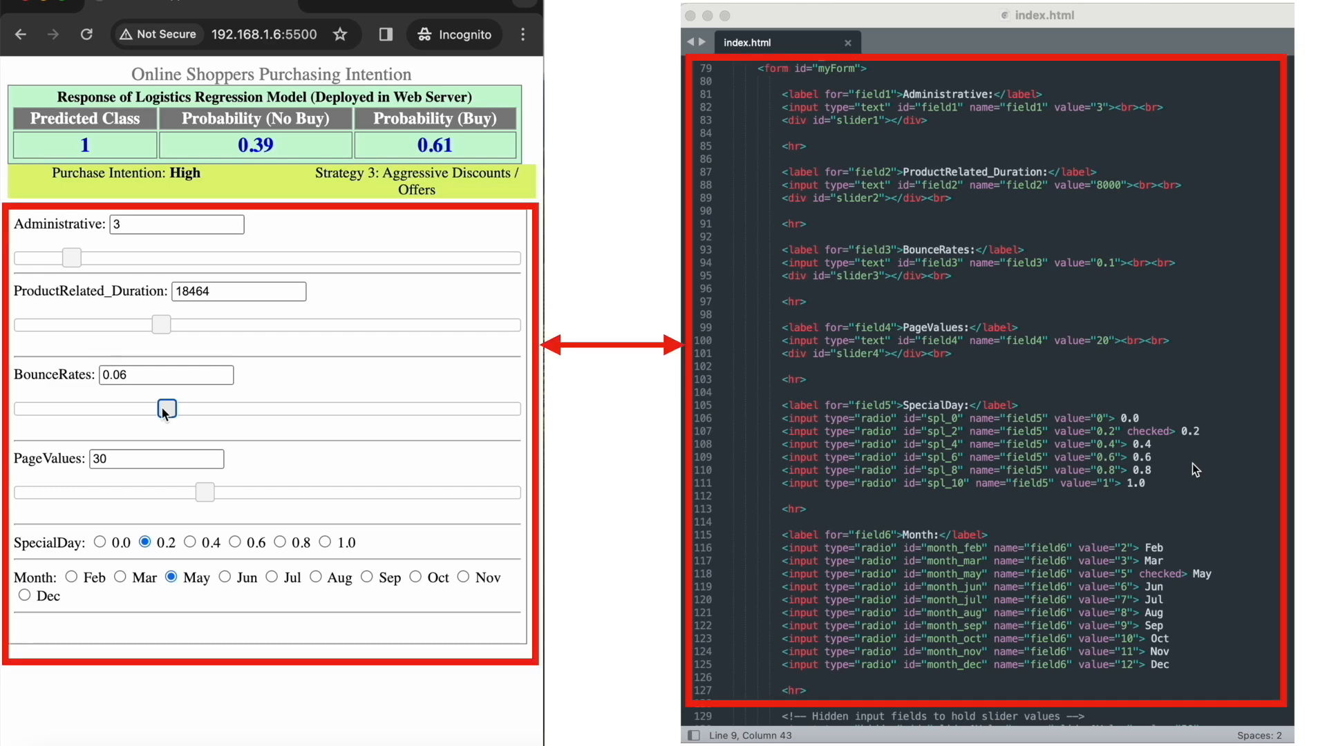
scroll(1193, 463, "down", 5)
scroll(1192, 463, "down", 5)
scroll(1192, 463, "down", 5)
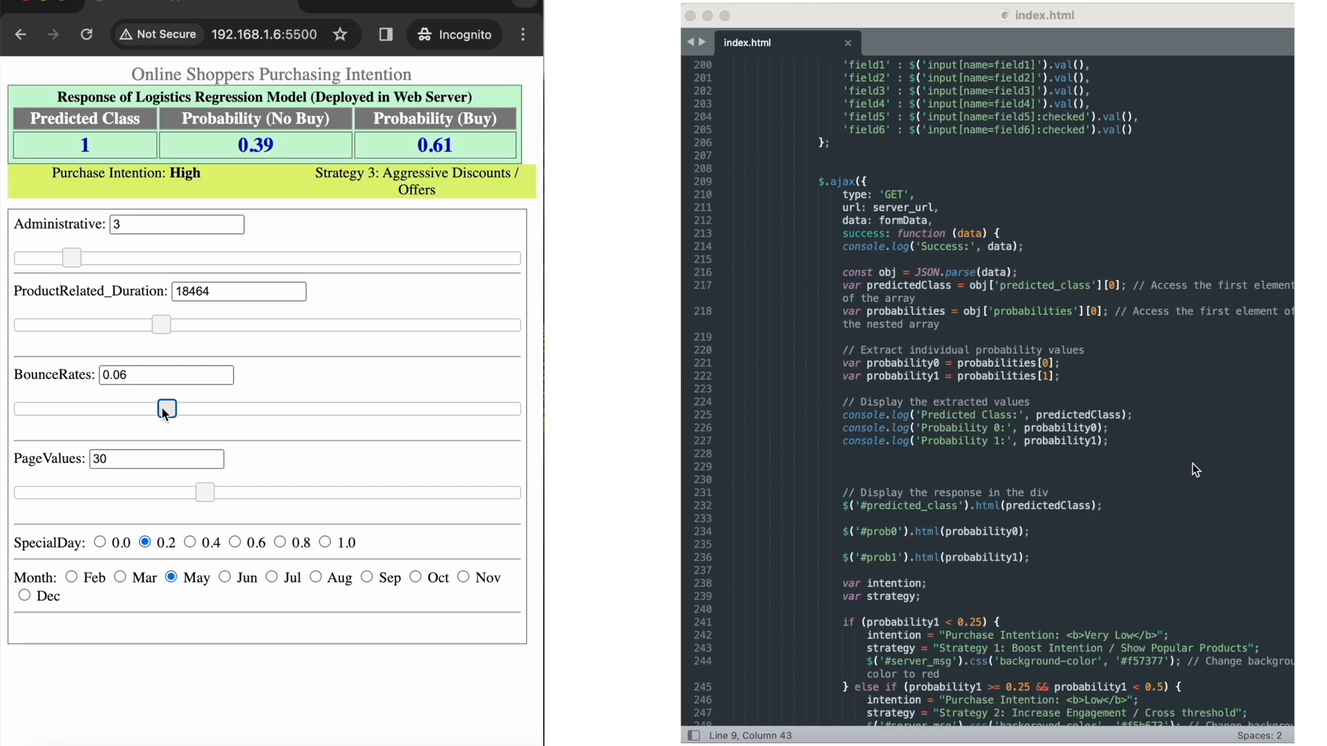
scroll(1192, 463, "down", 2)
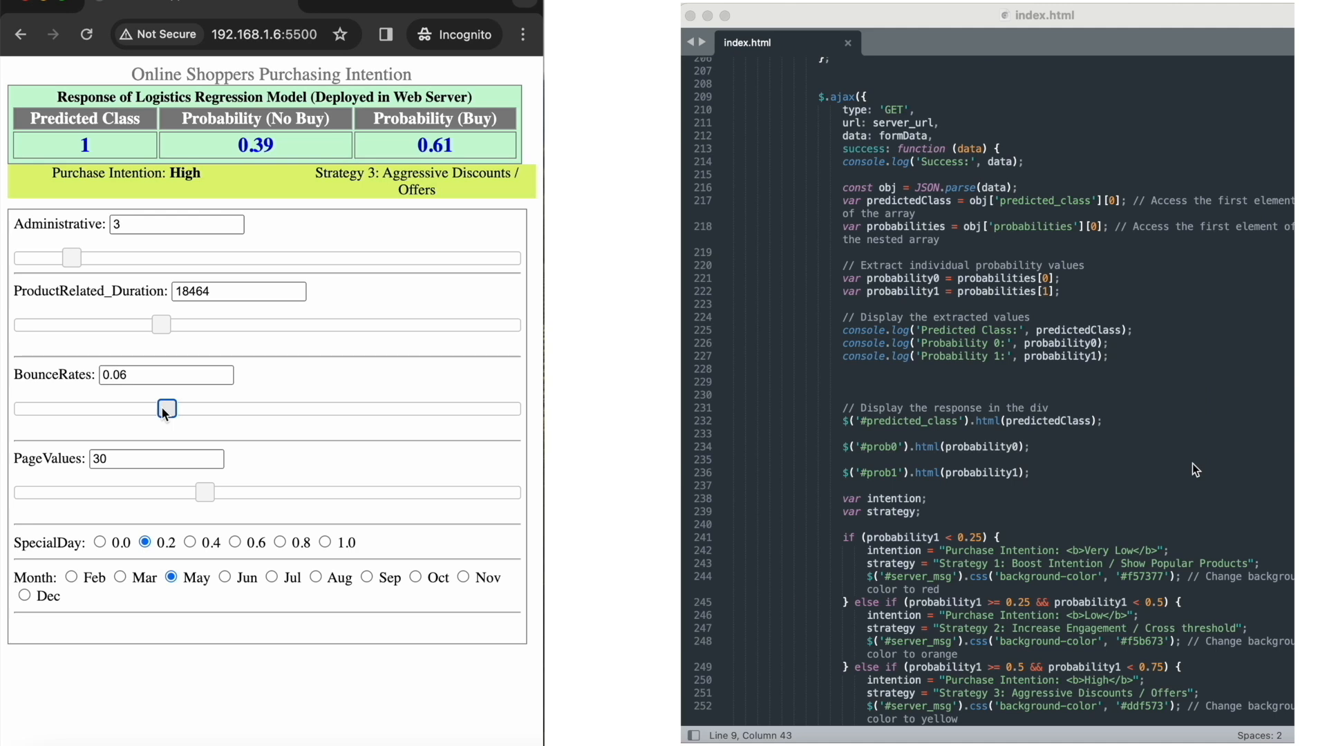